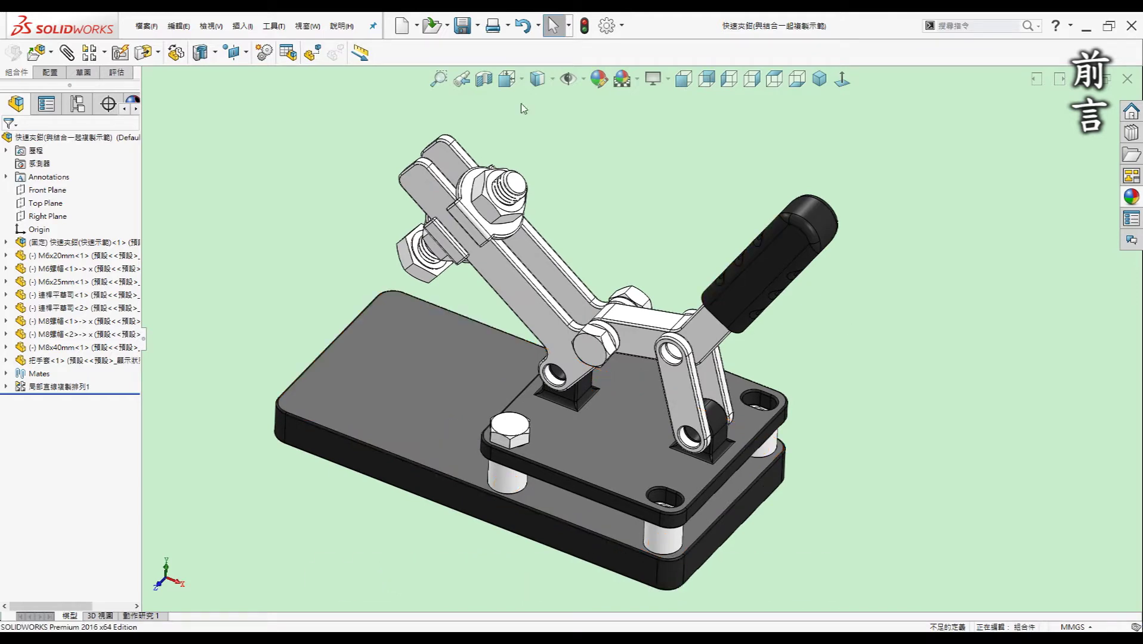
Orbit the assembly to inspect the clamps' base and top plates from several angles.
mouse_move(888, 530)
middle_mouse_down()
mouse_move(416, 362)
mouse_move(504, 387)
mouse_move(637, 227)
middle_mouse_up()
middle_click_drag(344, 274, 487, 464)
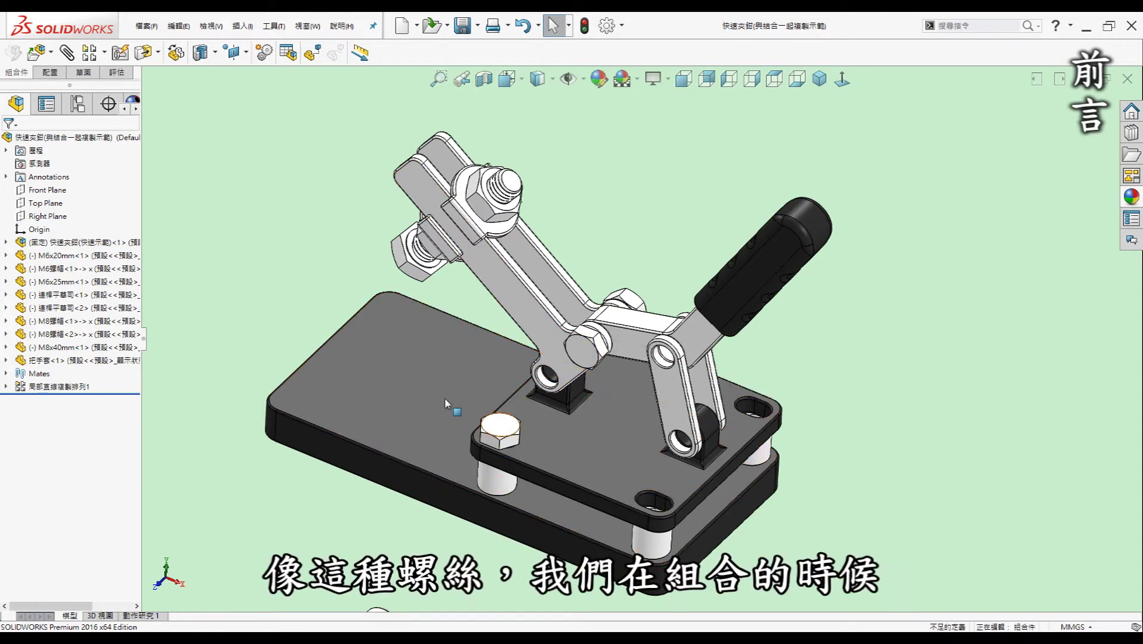
middle_click_drag(506, 428, 657, 477)
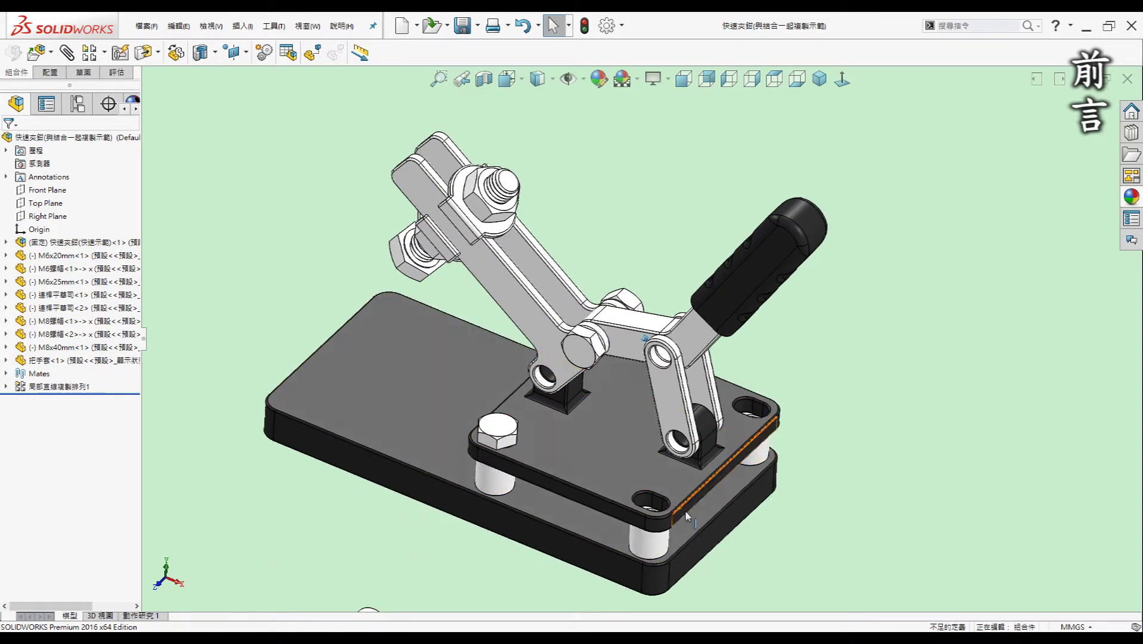
middle_click_drag(689, 511, 460, 458)
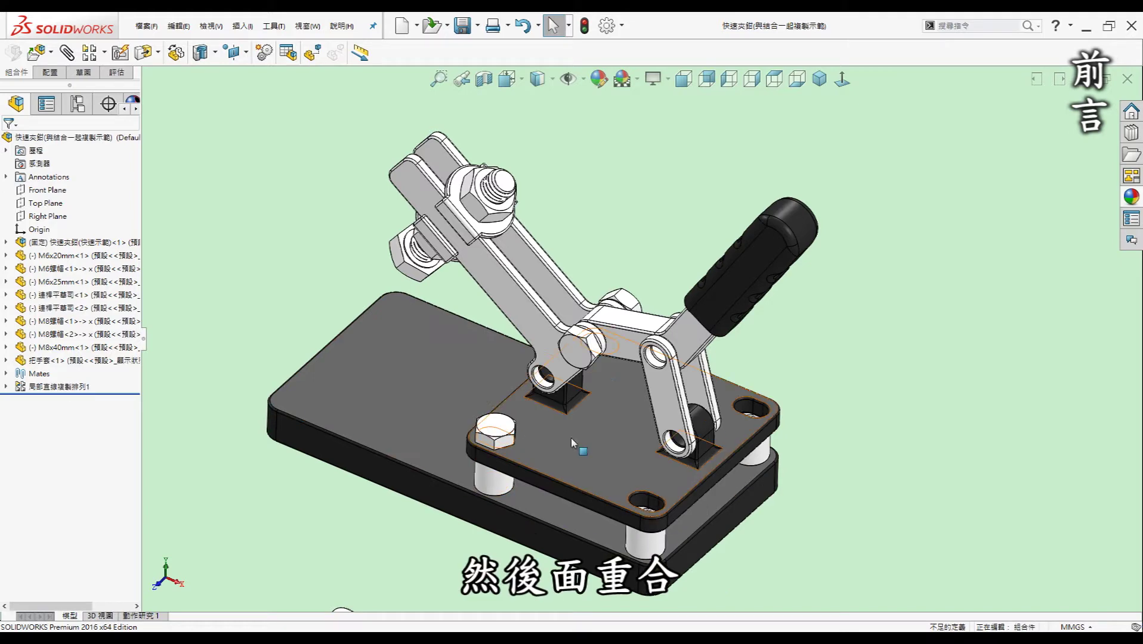
middle_click_drag(564, 442, 417, 366)
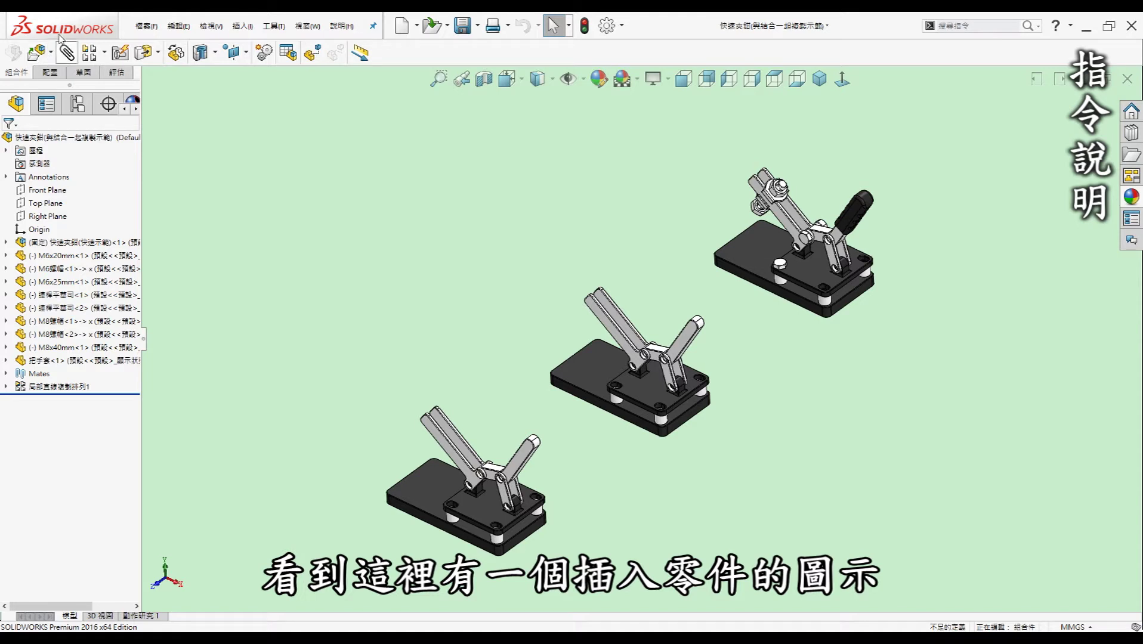
Start the Copy with Mates command from the Insert Components dropdown.
left_click(51, 55)
left_click(51, 58)
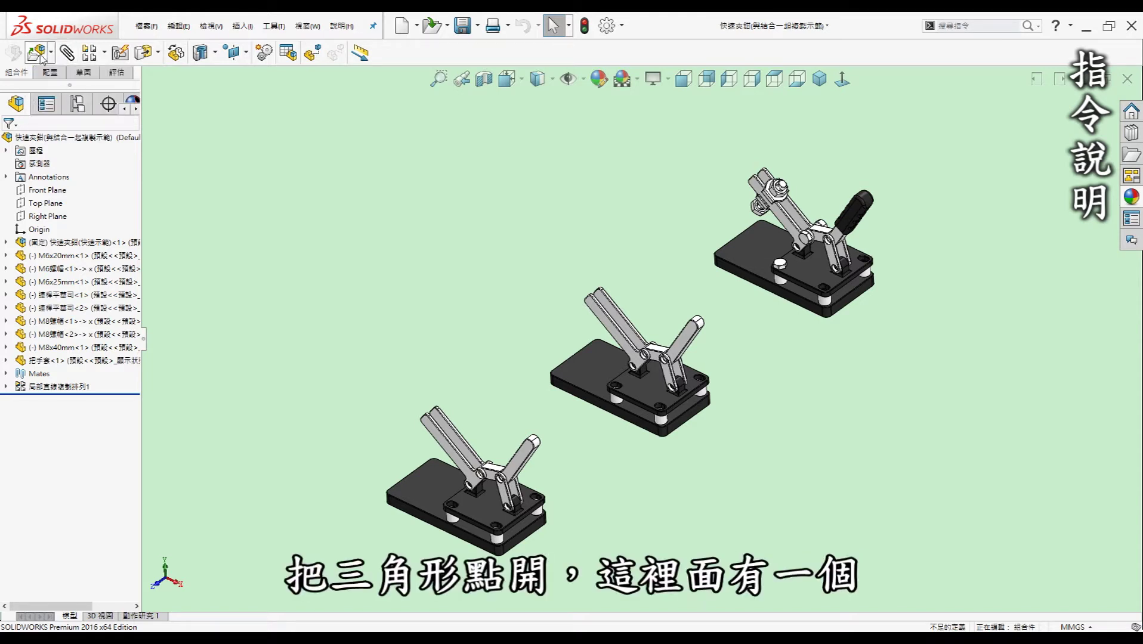
left_click(51, 58)
left_click(66, 115)
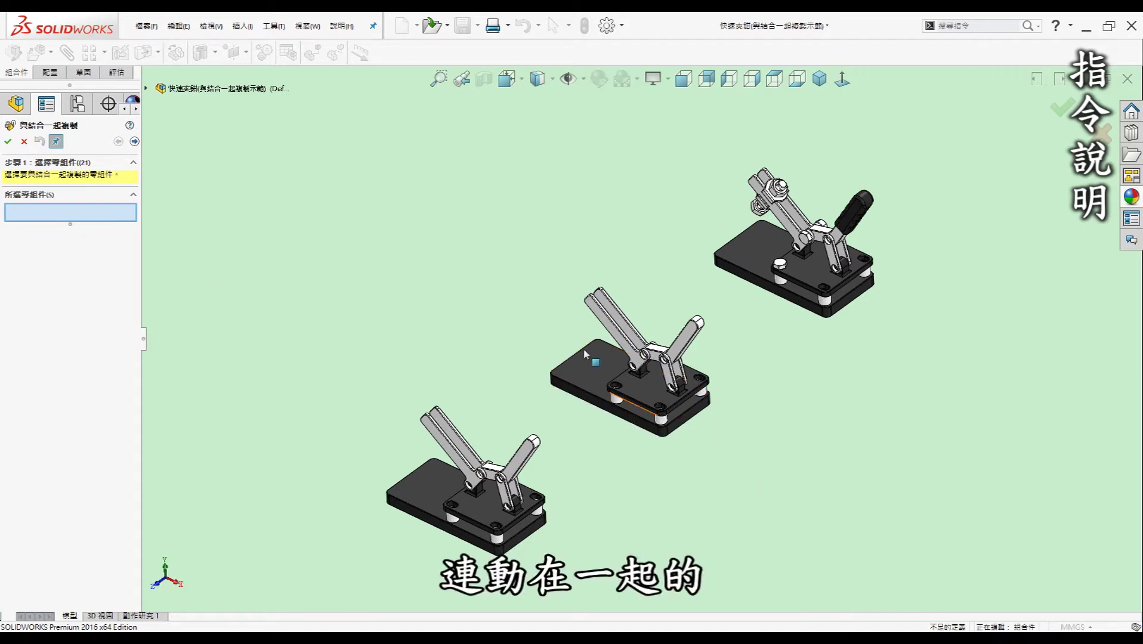
Cancel Copy with Mates and clear the selection, back at the feature tree.
left_click(24, 142)
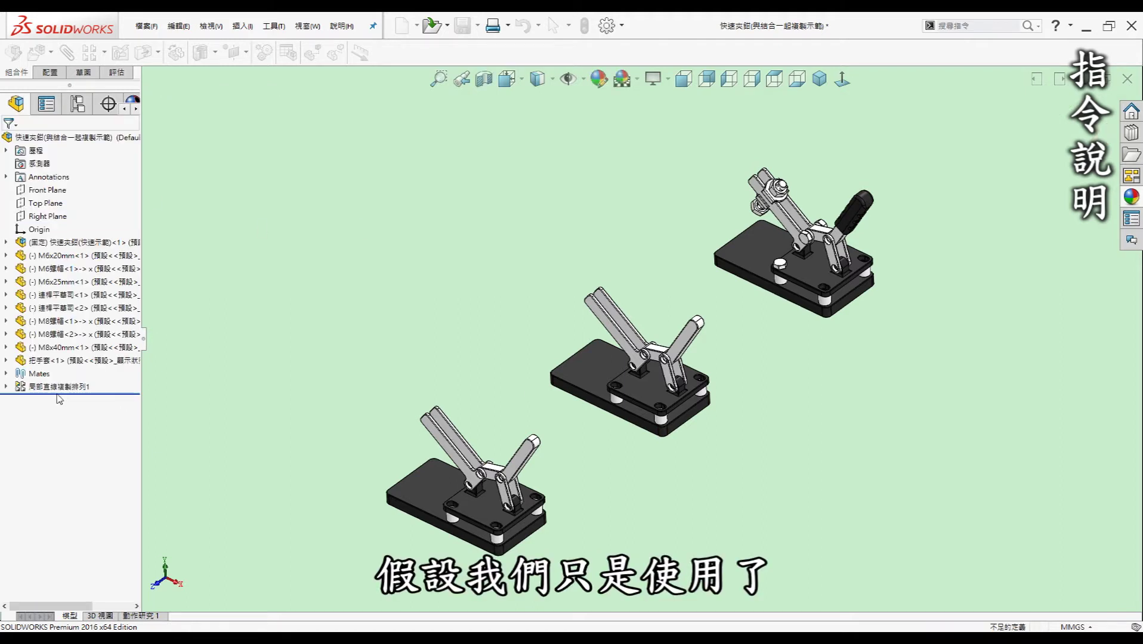
key("Escape")
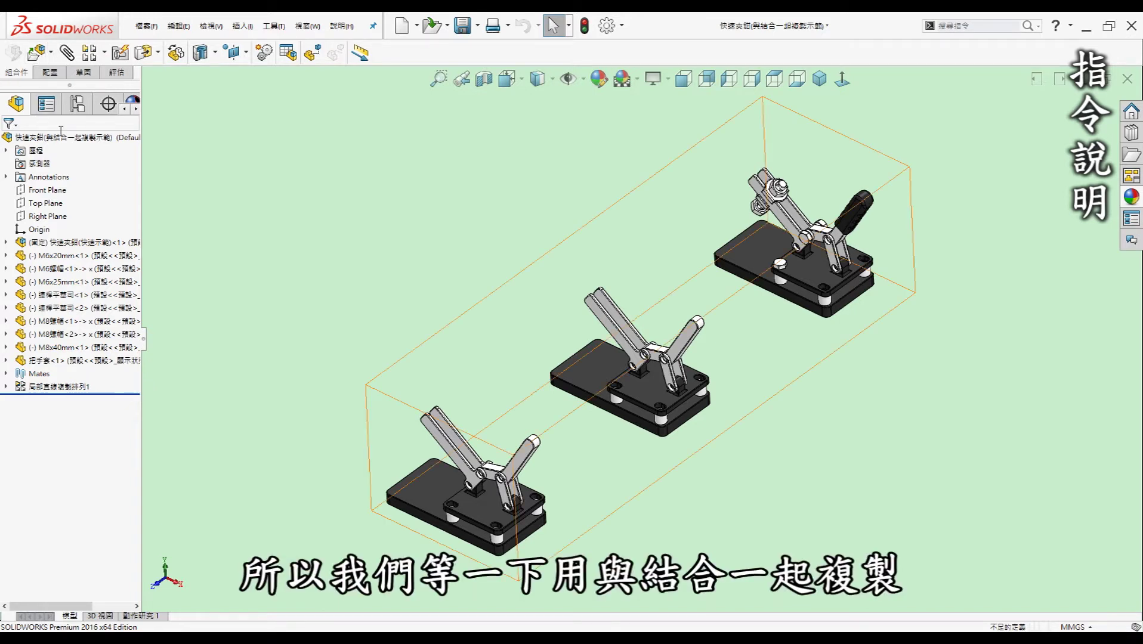
key("alt")
left_click(604, 248)
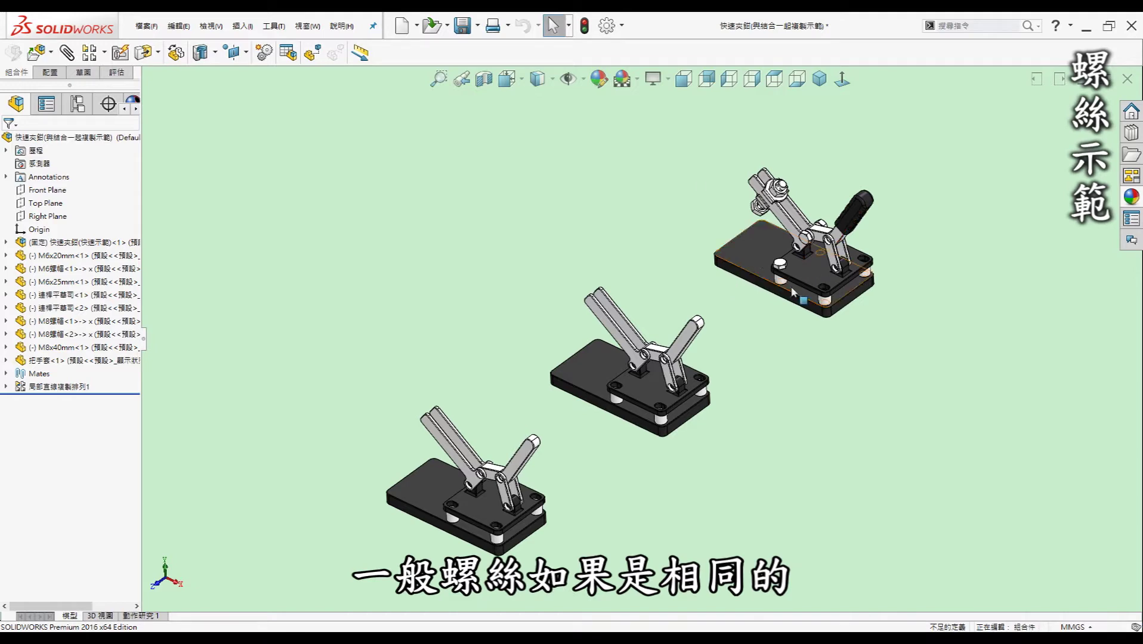
Zoom in and select the first clamp's M6x25mm bolt component.
scroll(791, 284, "down", 2)
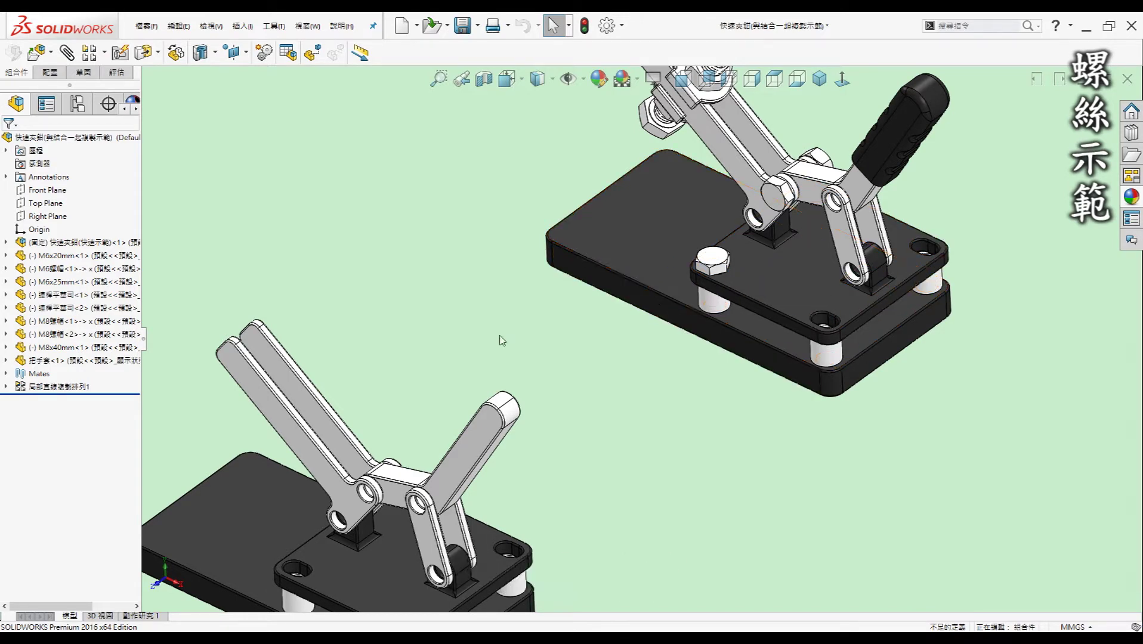
scroll(640, 340, "up", 3)
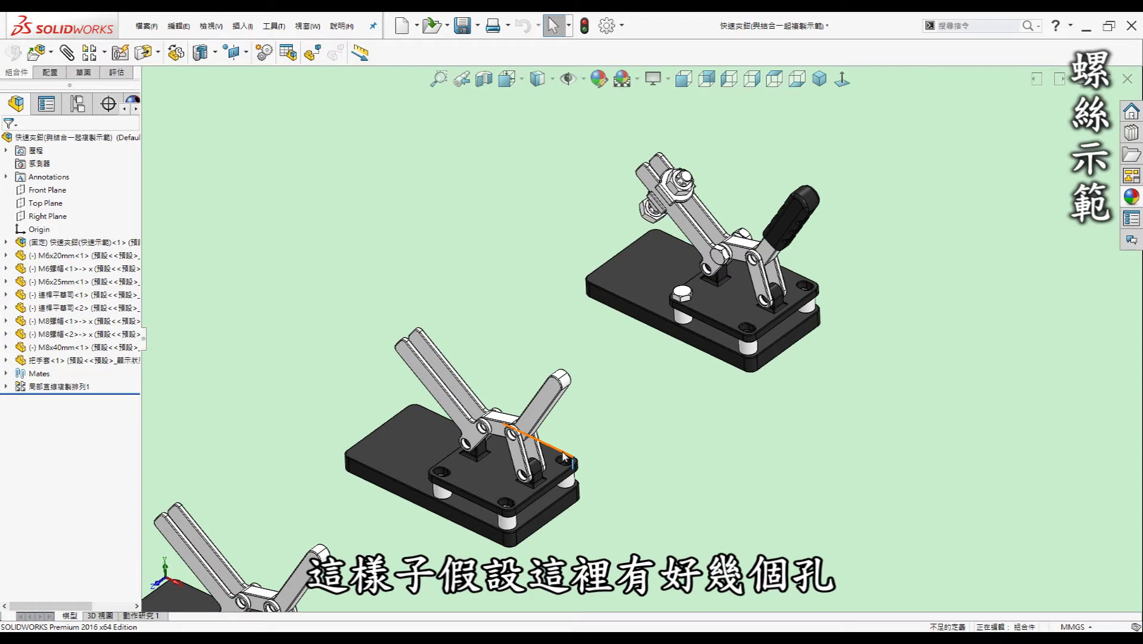
scroll(563, 457, "up", 2)
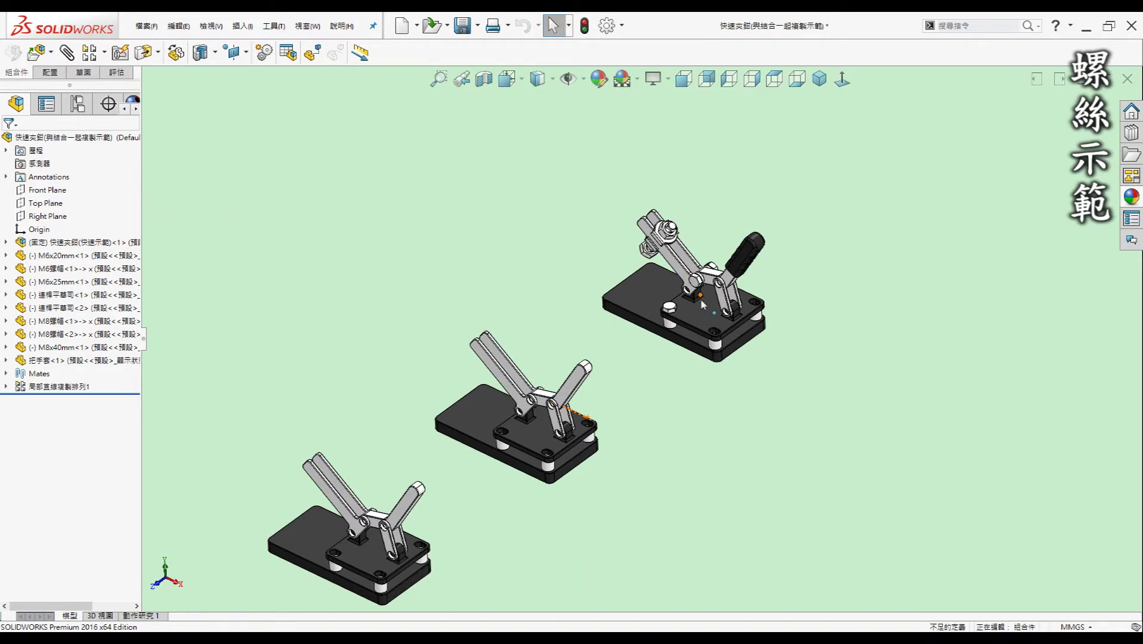
scroll(582, 326, "down", 8)
left_click(531, 335)
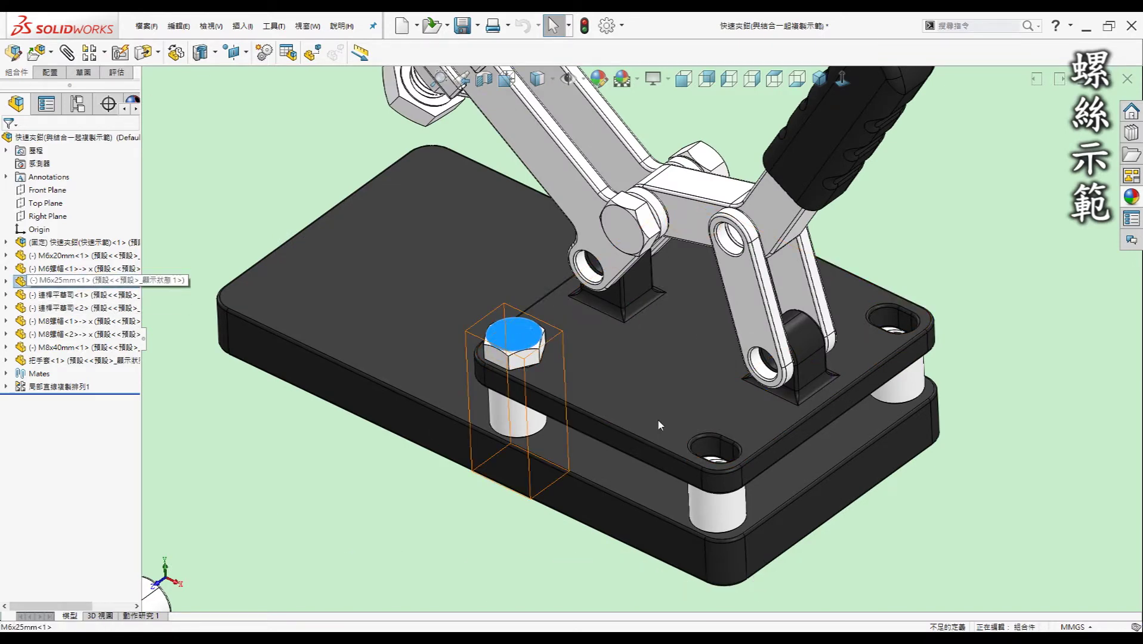
left_click(72, 282)
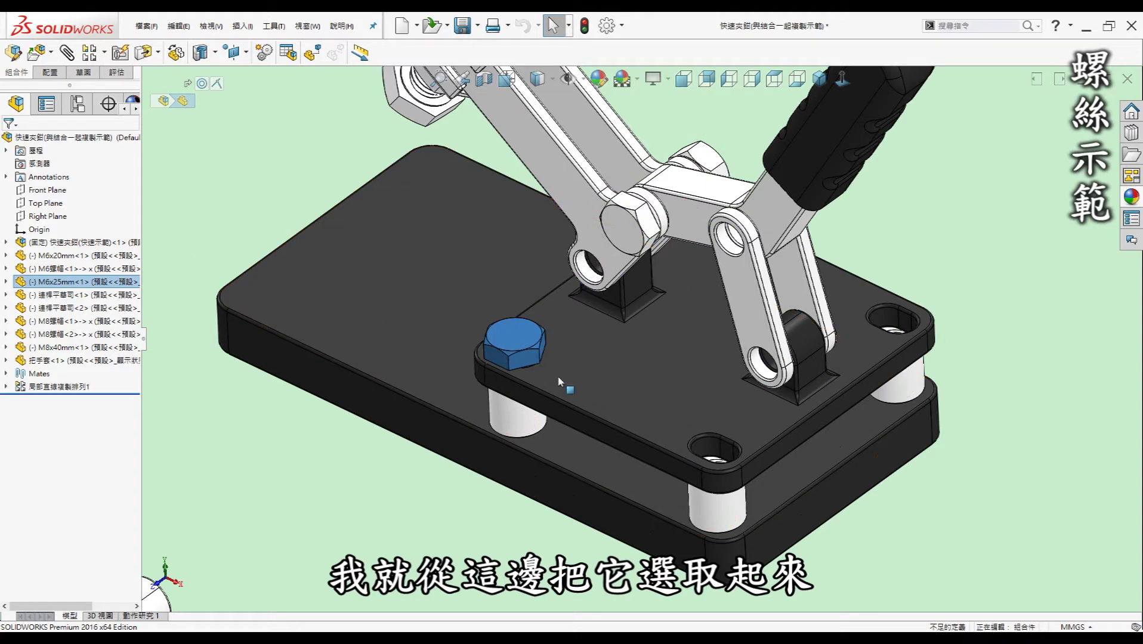
scroll(596, 329, "down", 5)
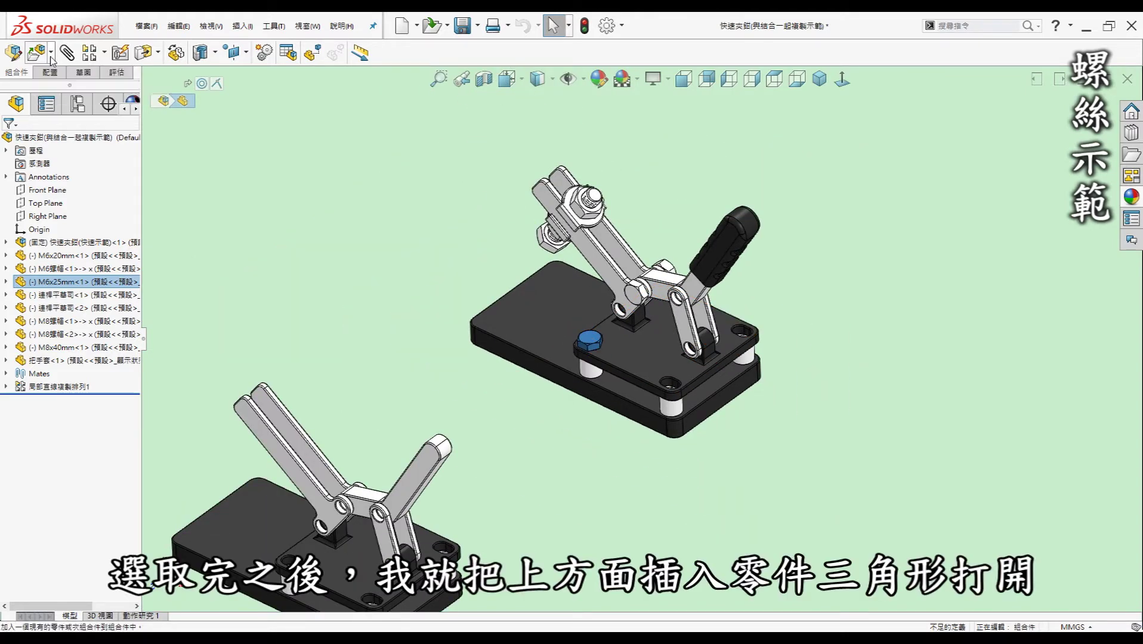
Start Copy with Mates on the selected M6x25mm bolt and advance to Step 2: Mates.
left_click(51, 58)
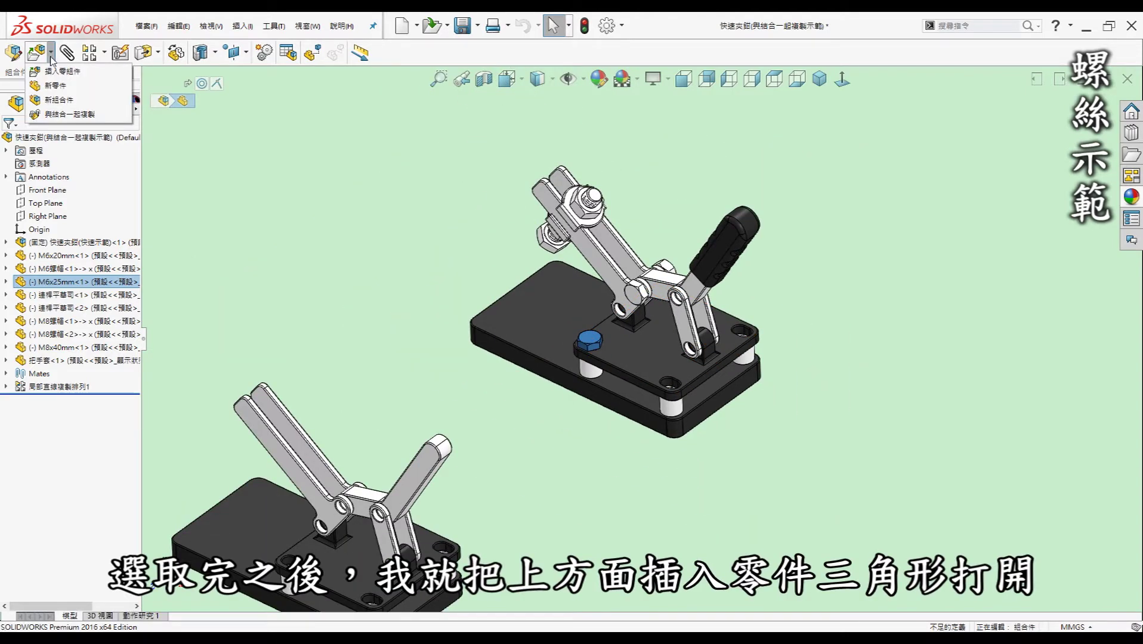
left_click(66, 115)
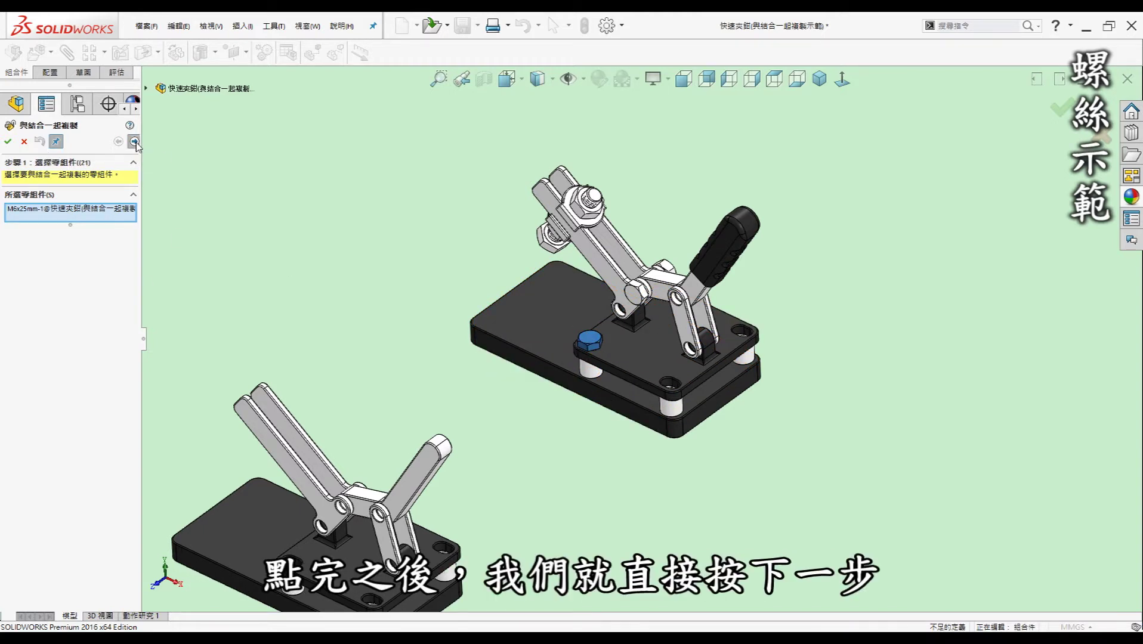
left_click(135, 141)
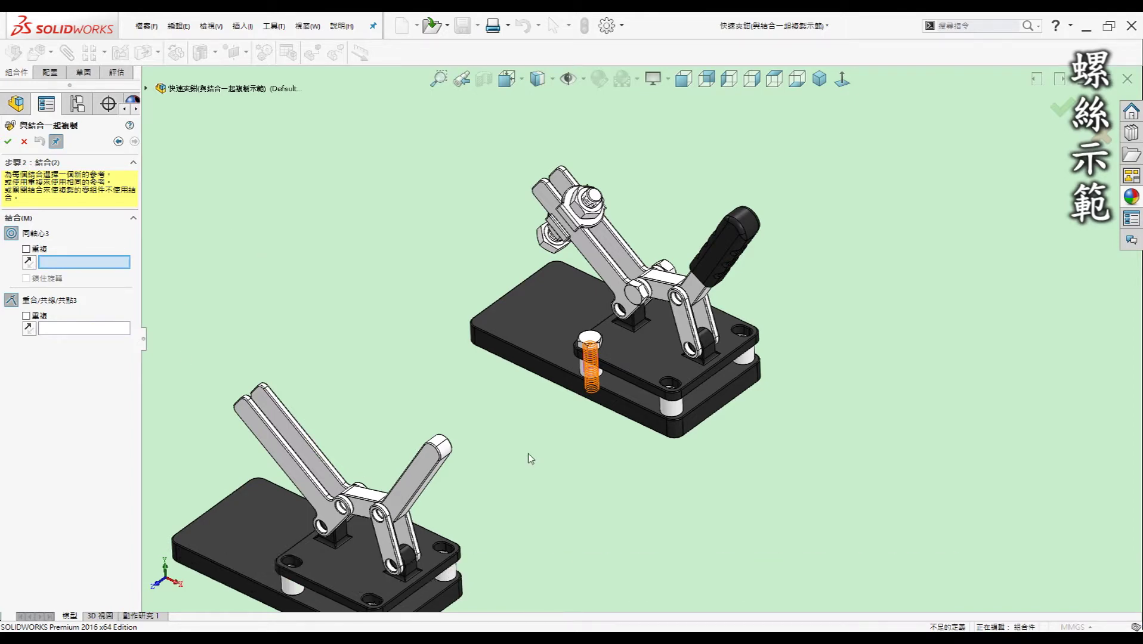
Mate a bolt copy concentric to a top-plate corner hole and coincident with the plate face.
scroll(525, 462, "up", 3)
scroll(518, 466, "down", 1)
scroll(648, 533, "down", 1)
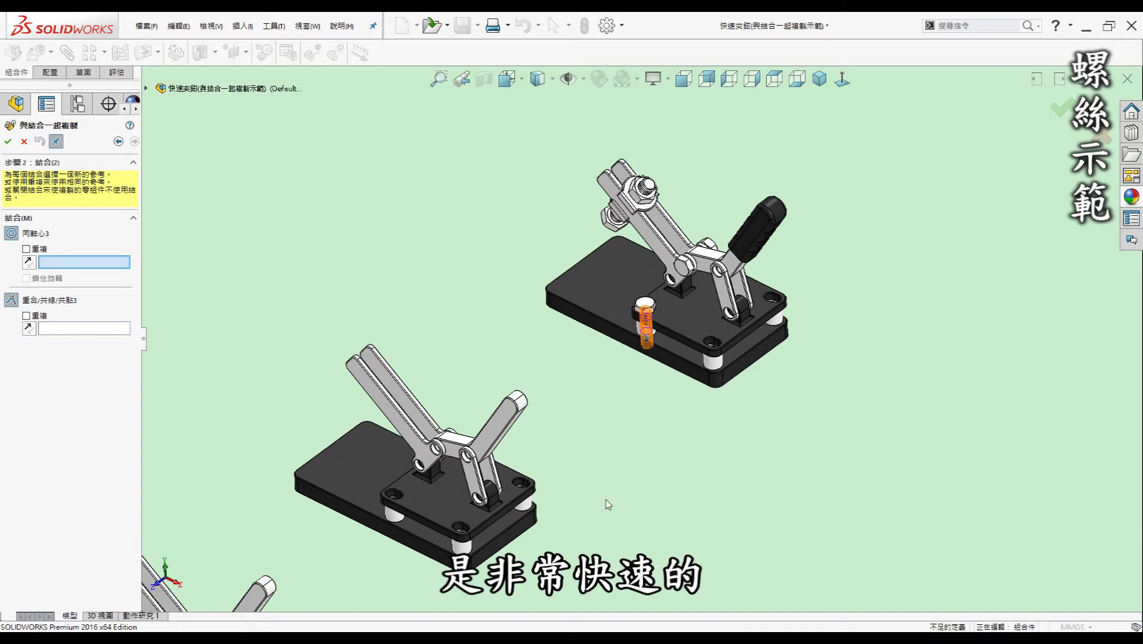
scroll(608, 505, "down", 2)
scroll(439, 411, "down", 3)
scroll(439, 409, "down", 1)
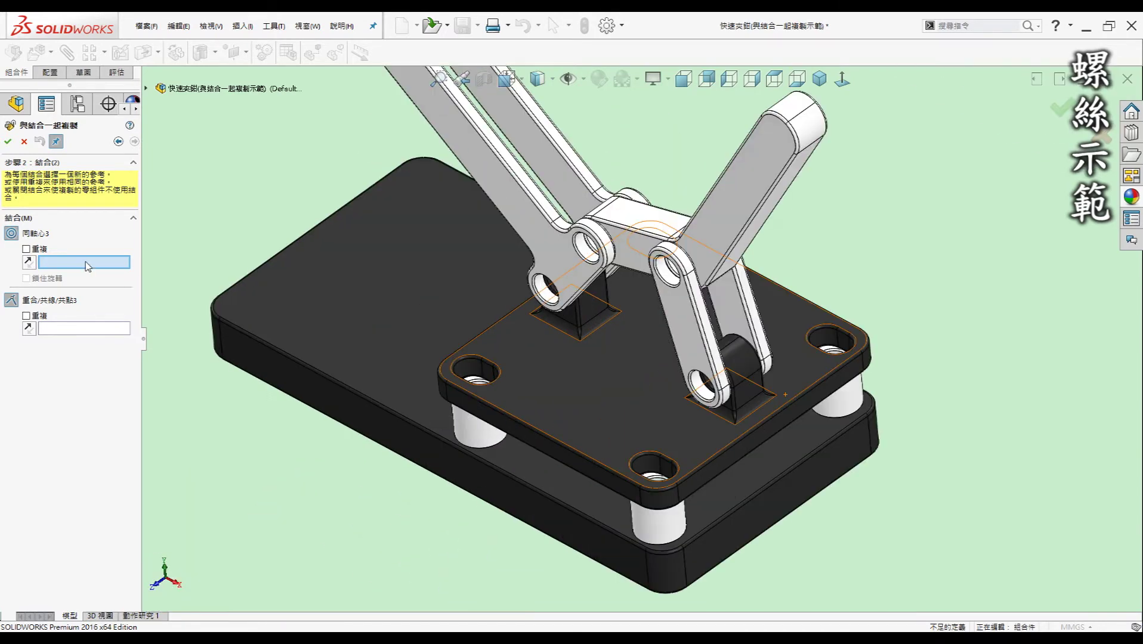
scroll(462, 414, "down", 1)
scroll(487, 419, "down", 1)
scroll(534, 430, "down", 2)
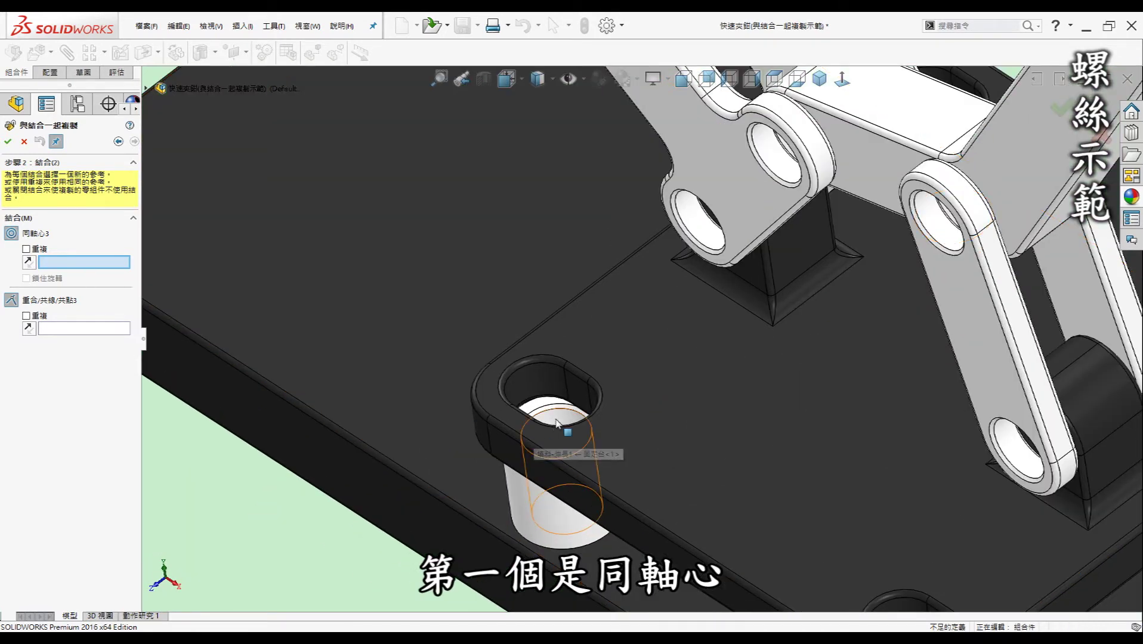
left_click(557, 423)
left_click(688, 390)
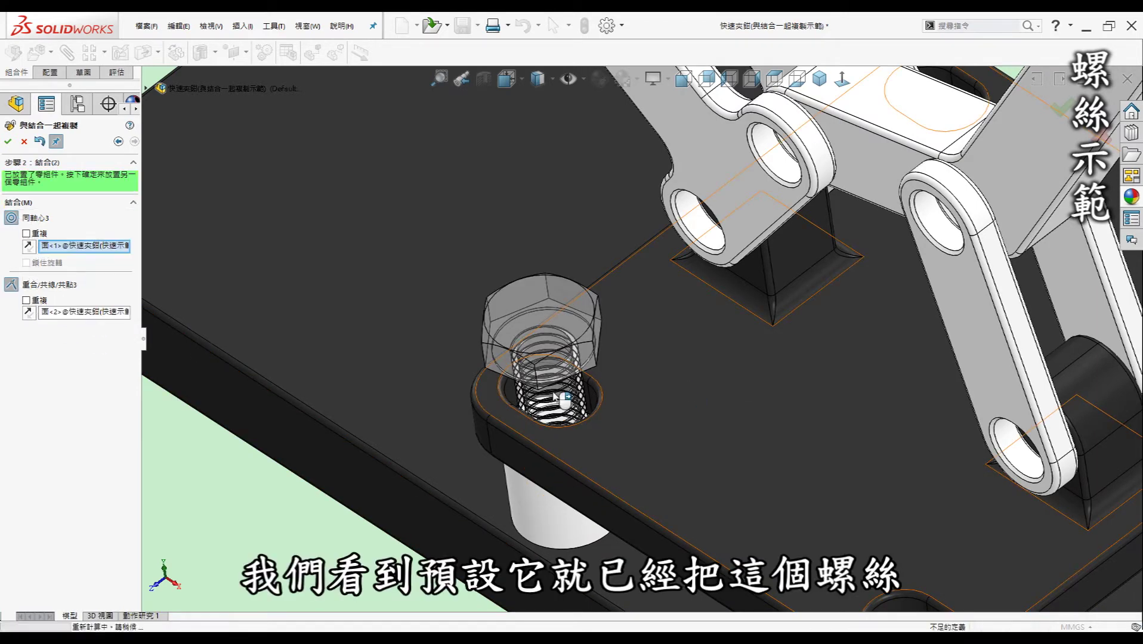
scroll(593, 311, "up", 5)
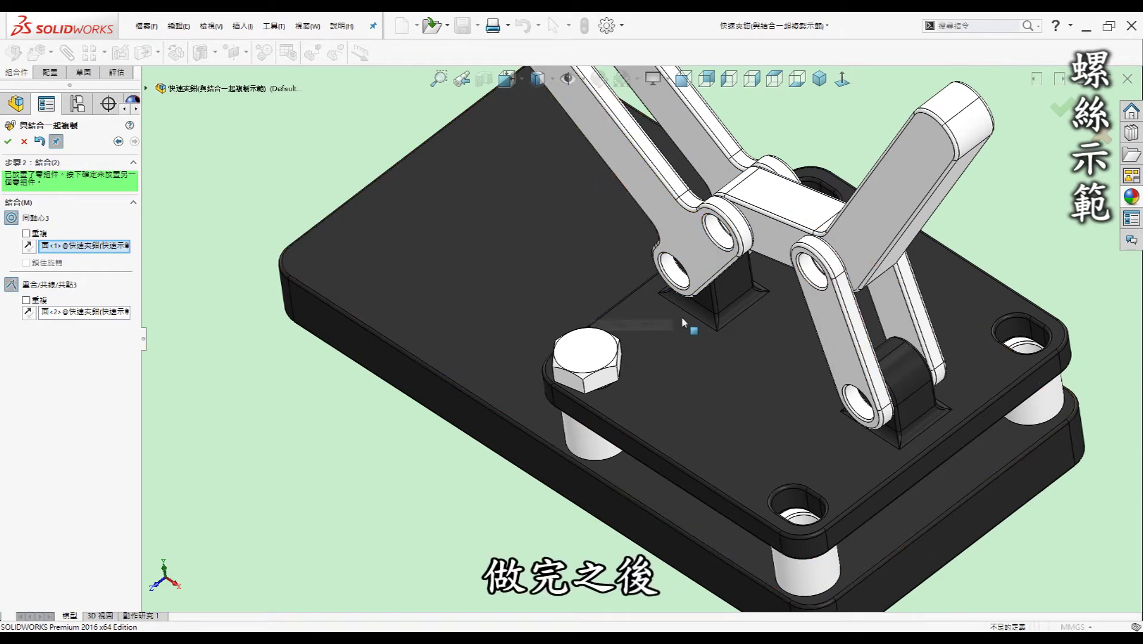
scroll(682, 317, "up", 3)
scroll(625, 304, "down", 2)
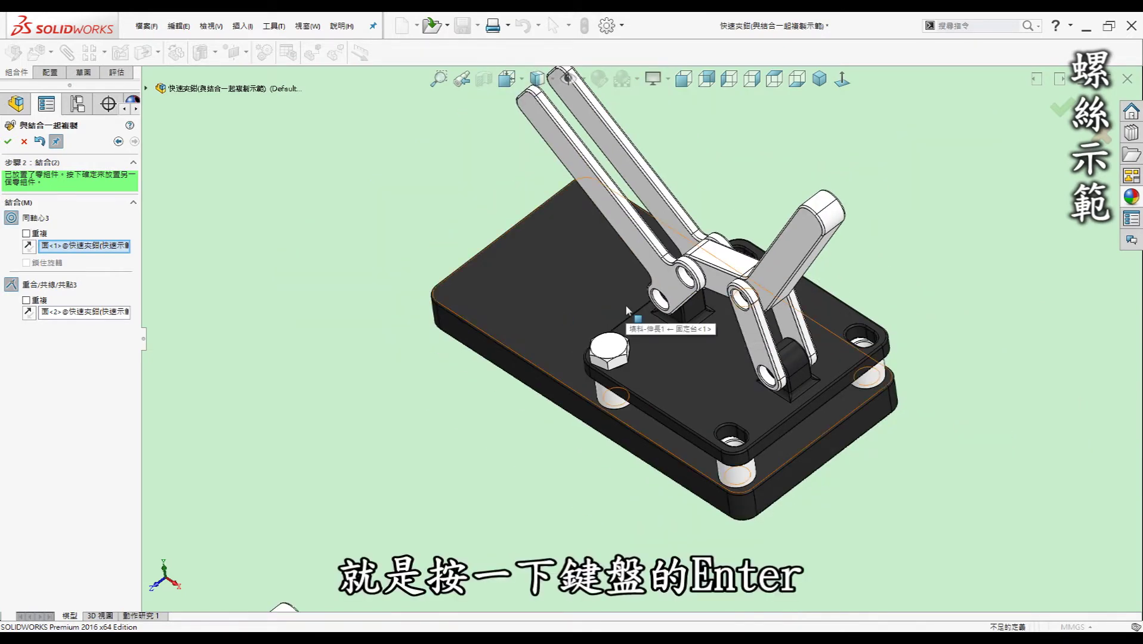
key("Return")
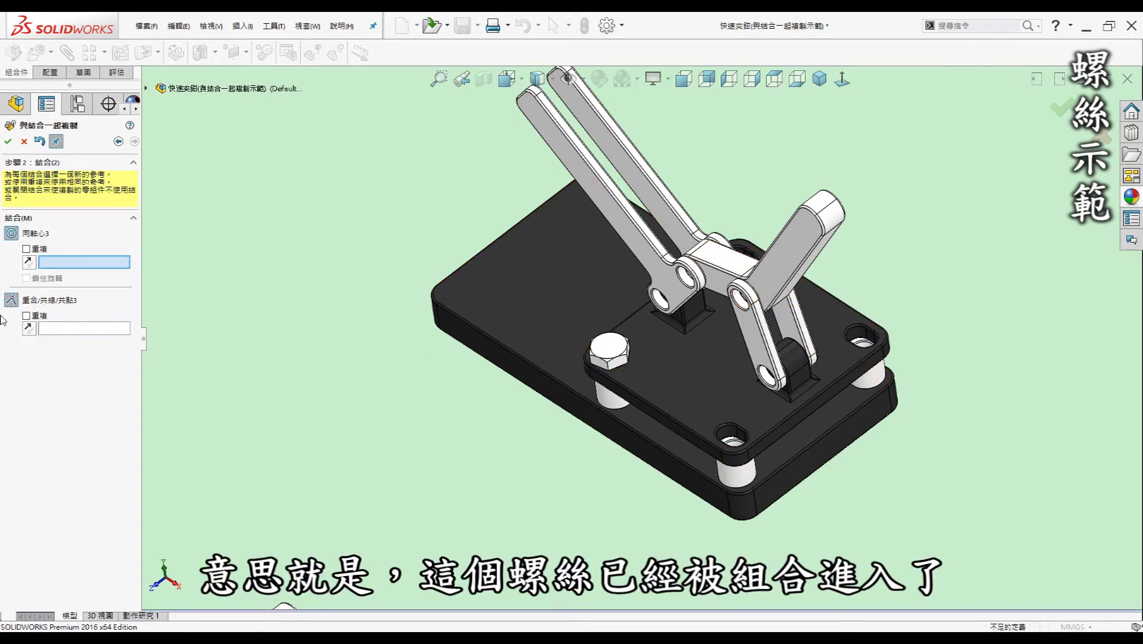
Place another bolt copy, seating it on the plate top face for its coincident mate.
scroll(795, 405, "up", 3)
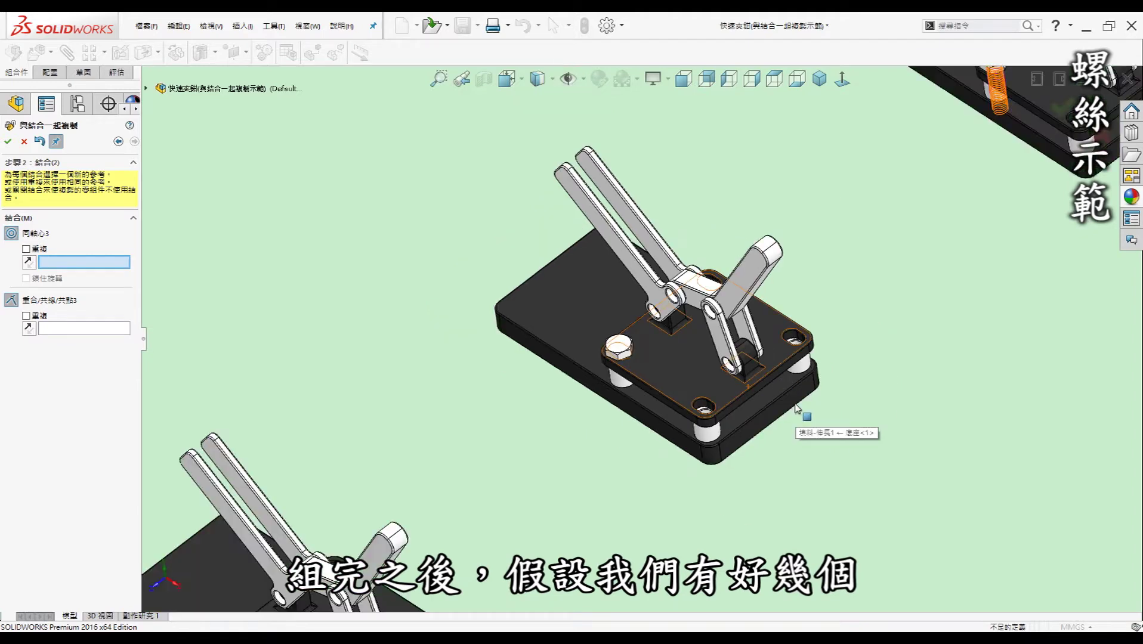
scroll(795, 406, "up", 2)
scroll(605, 355, "down", 5)
scroll(530, 380, "down", 3)
scroll(530, 381, "down", 2)
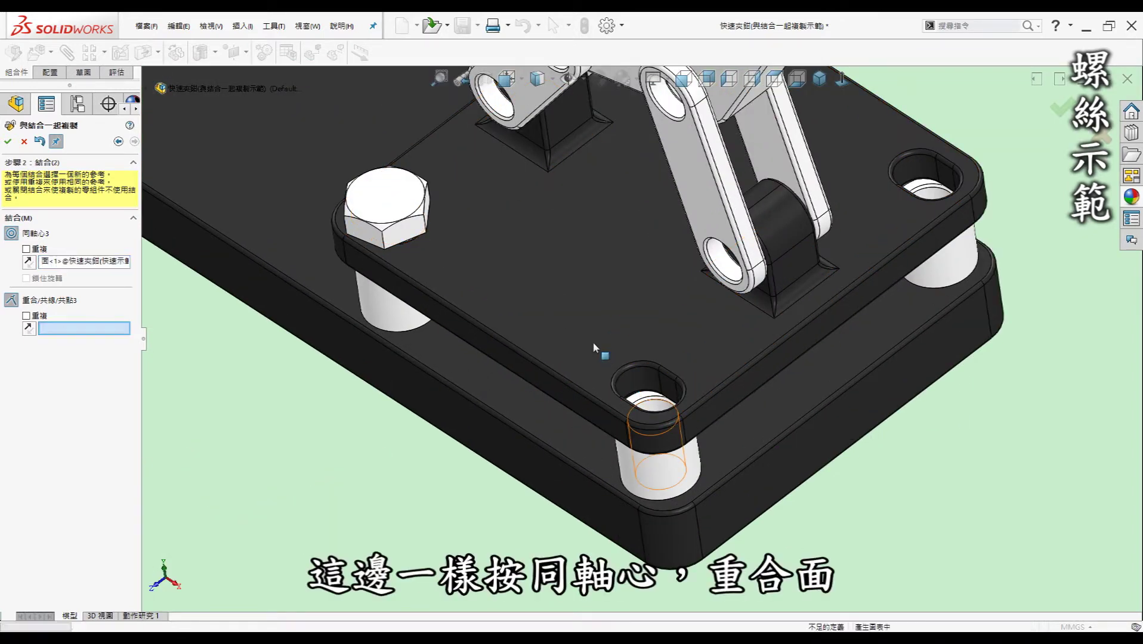
left_click(597, 279)
key("Return")
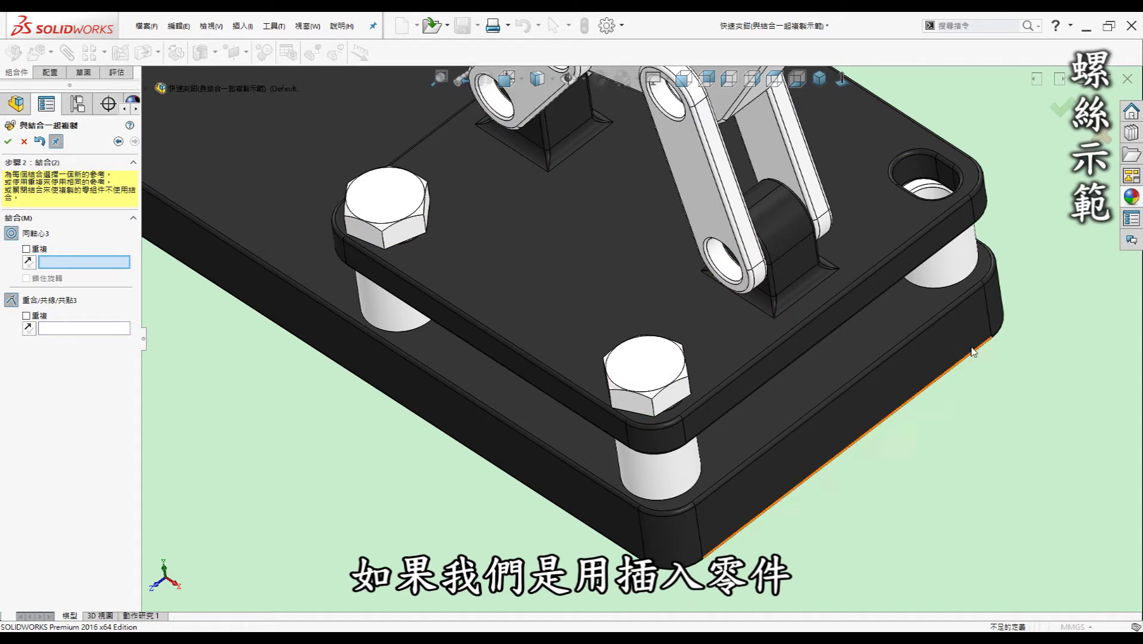
Mate two more bolt copies into further corner holes of the second clamp's plate.
scroll(962, 342, "up", 3)
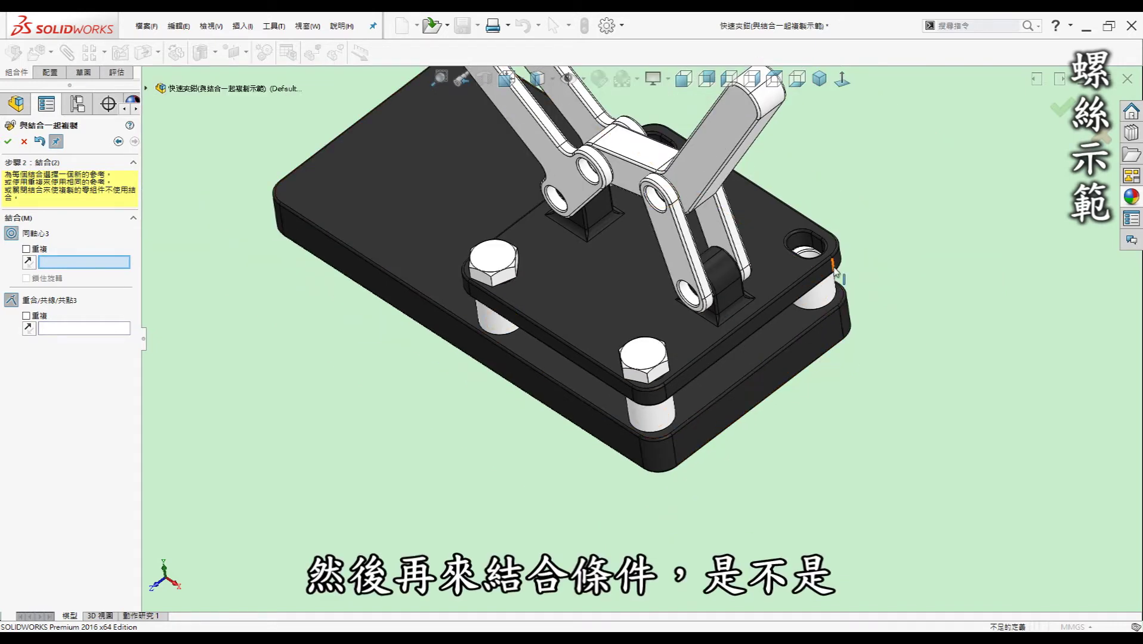
mouse_move(632, 143)
middle_mouse_down()
mouse_move(772, 235)
mouse_move(781, 301)
middle_mouse_up()
scroll(746, 323, "down", 5)
scroll(706, 304, "down", 2)
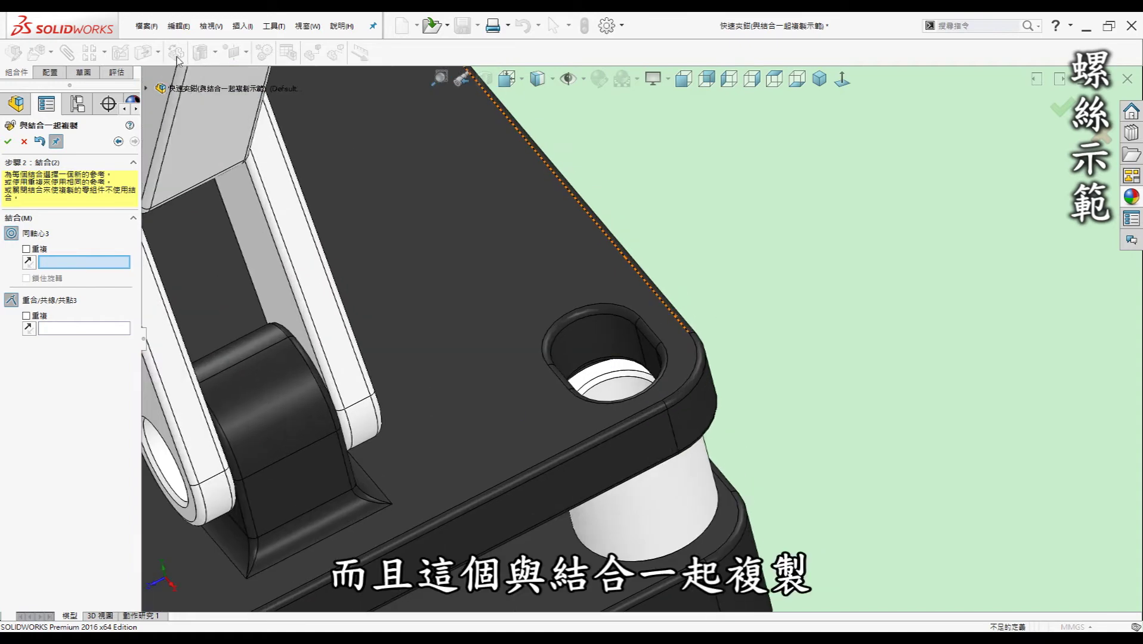
left_click(621, 389)
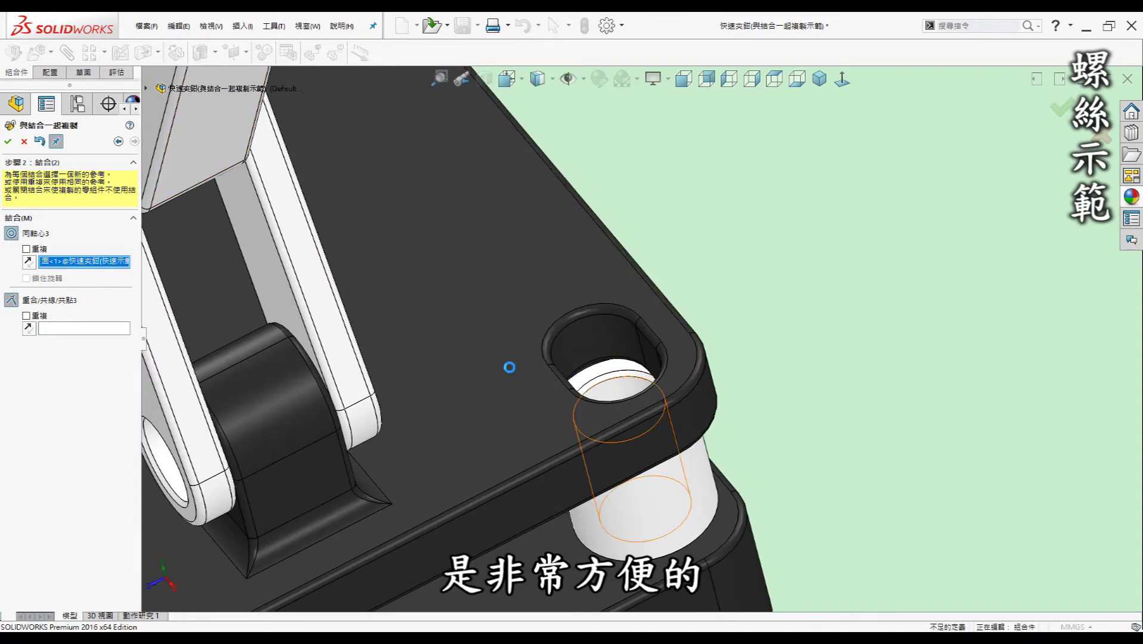
left_click(489, 306)
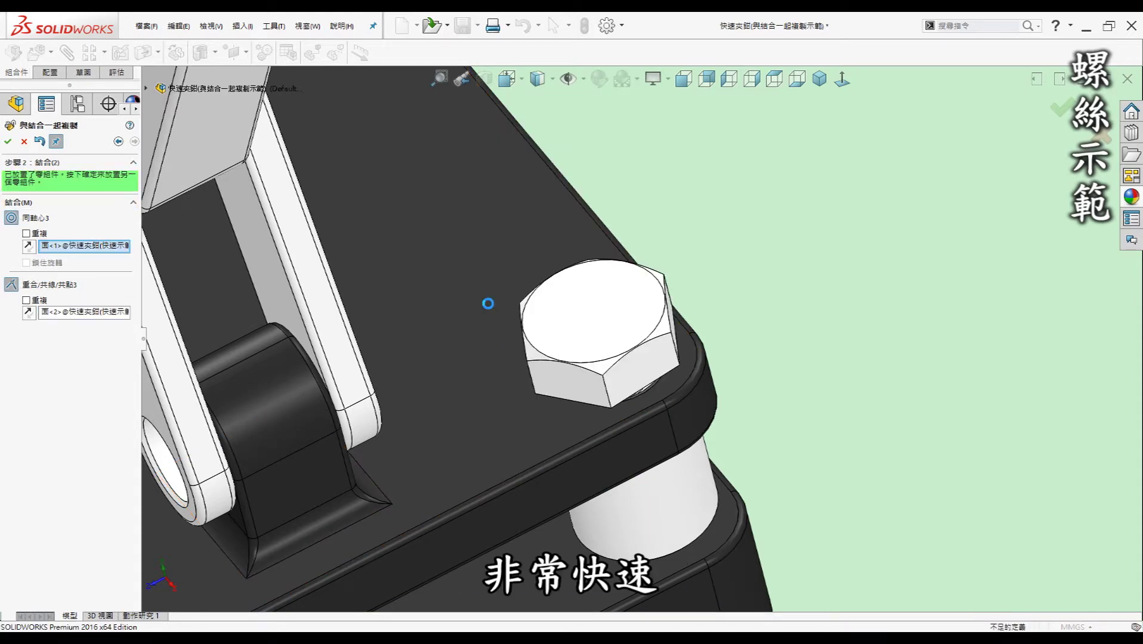
key("Return")
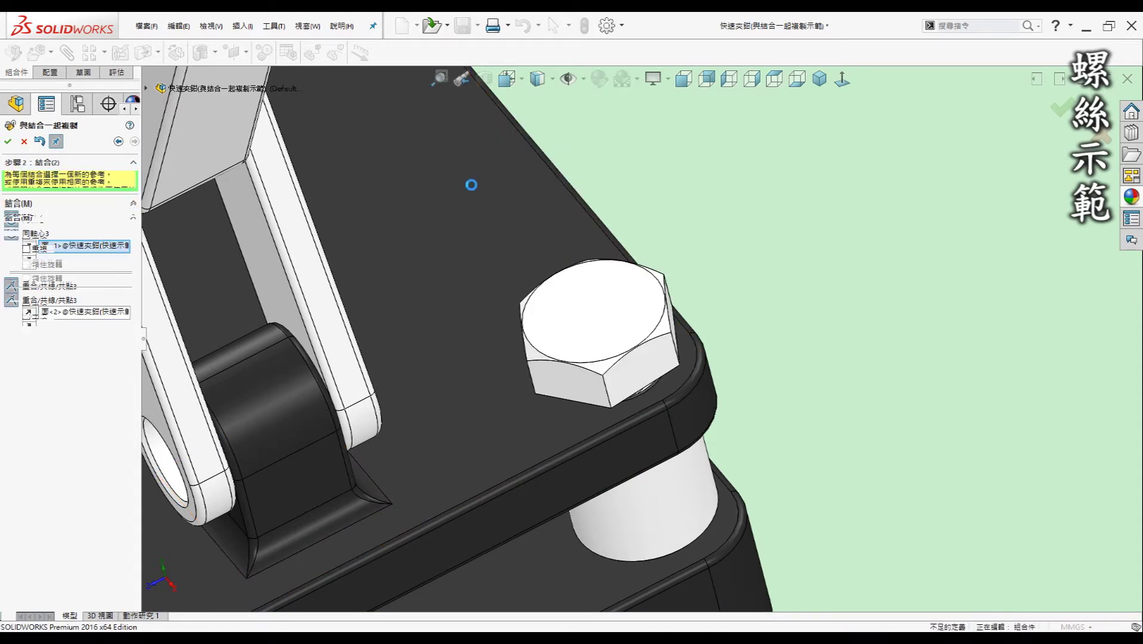
left_click(440, 203)
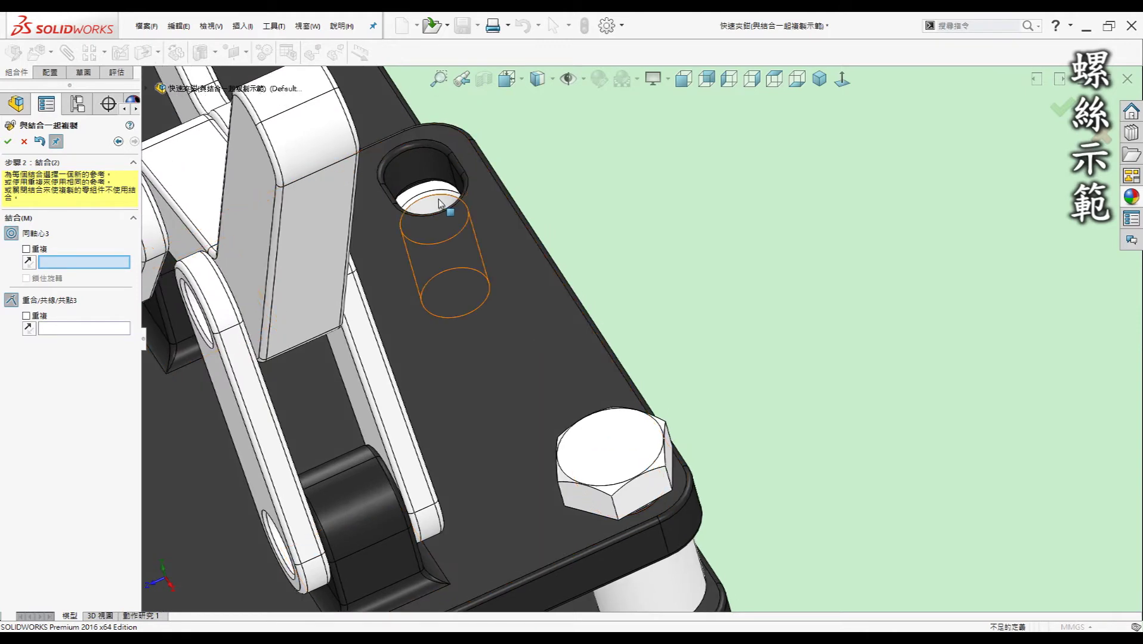
left_click(493, 251)
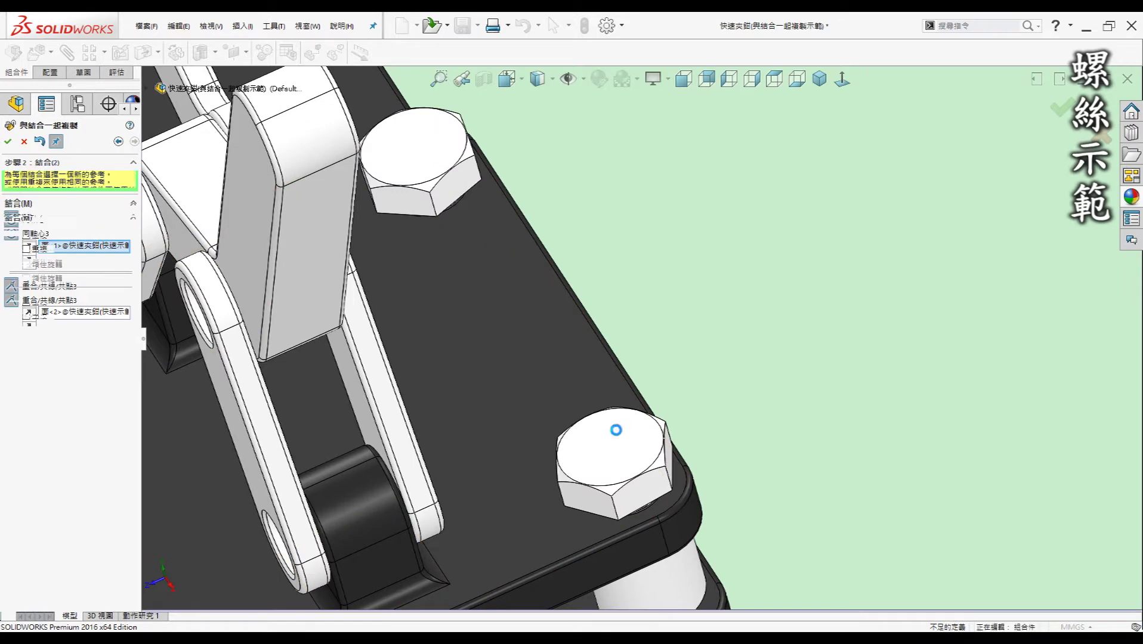
scroll(639, 334, "up", 3)
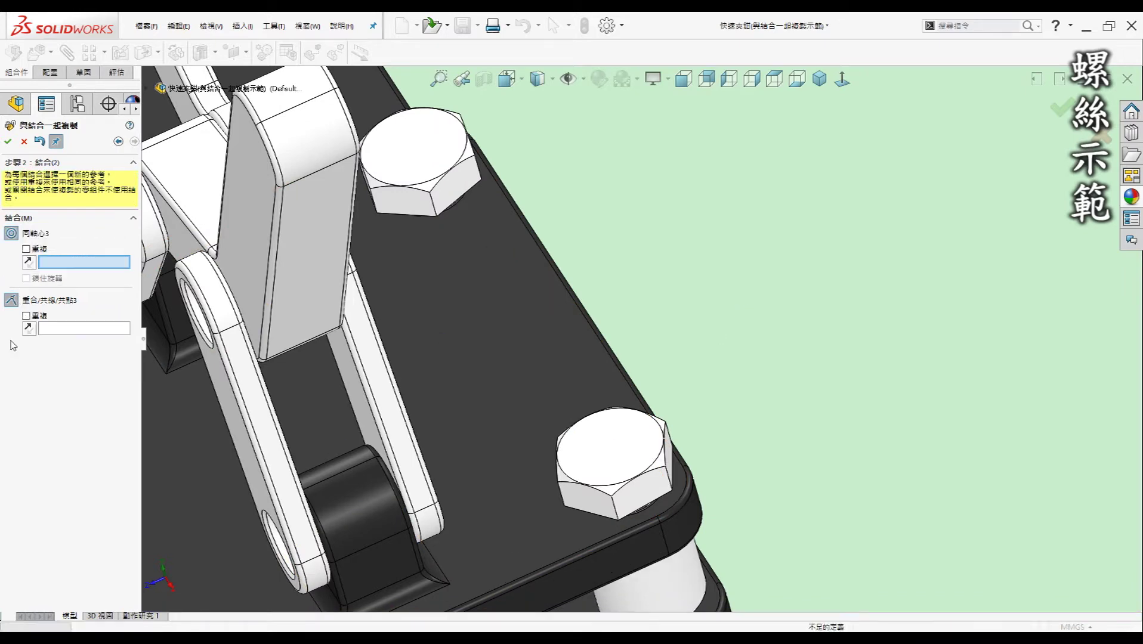
Mate a bolt copy into a linkage pivot hole, seated on the link's flat face.
scroll(661, 320, "up", 5)
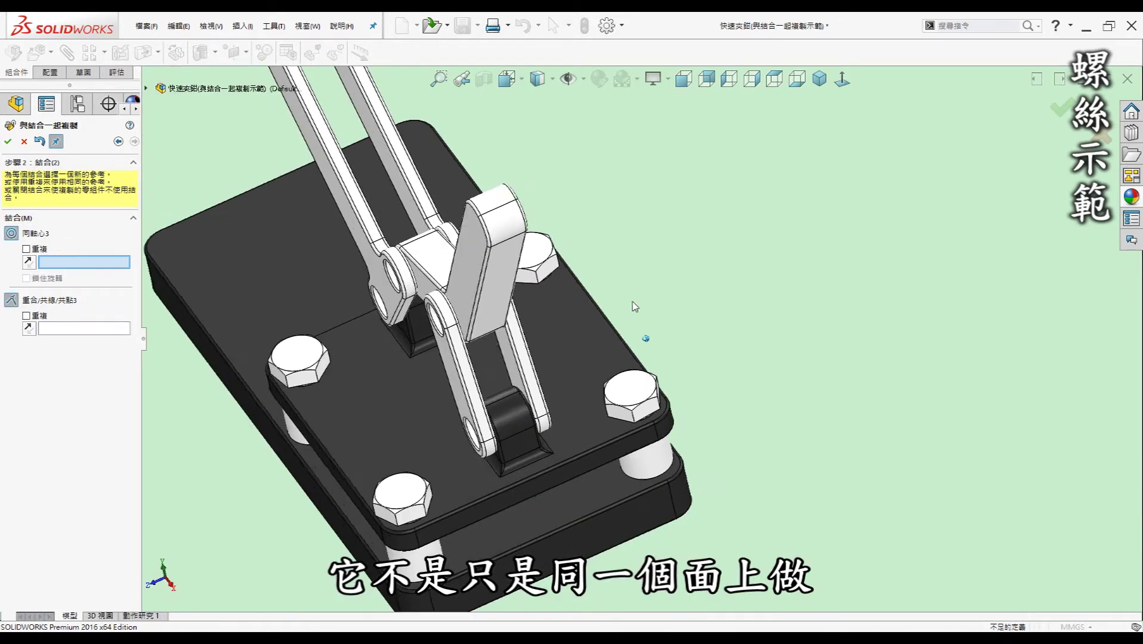
scroll(628, 302, "down", 3)
middle_click_drag(451, 320, 448, 321)
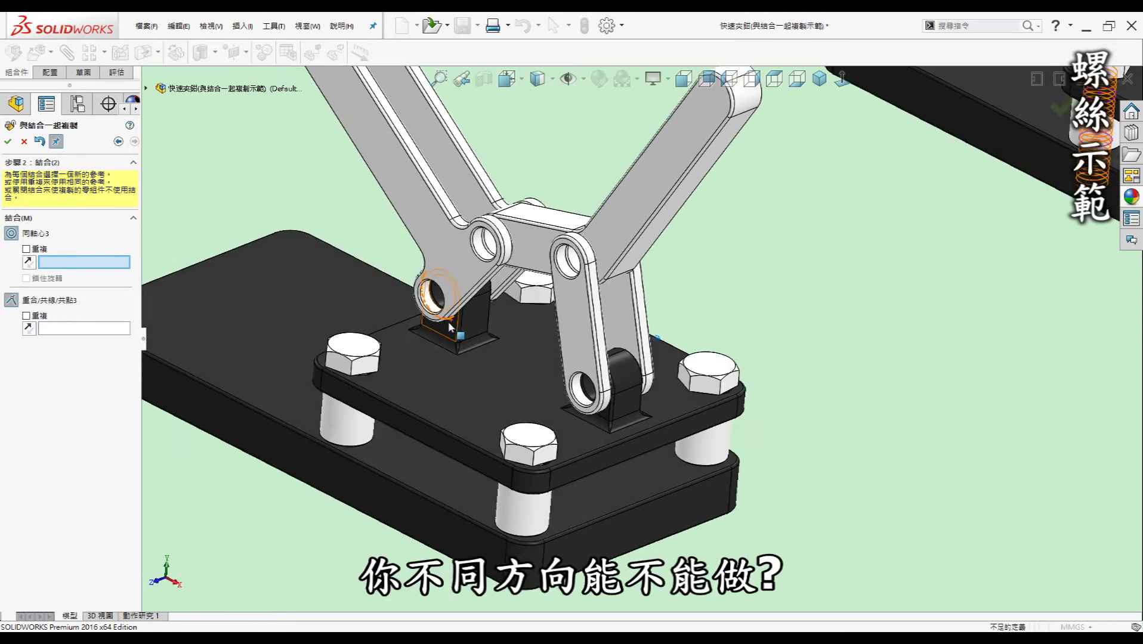
scroll(761, 290, "down", 3)
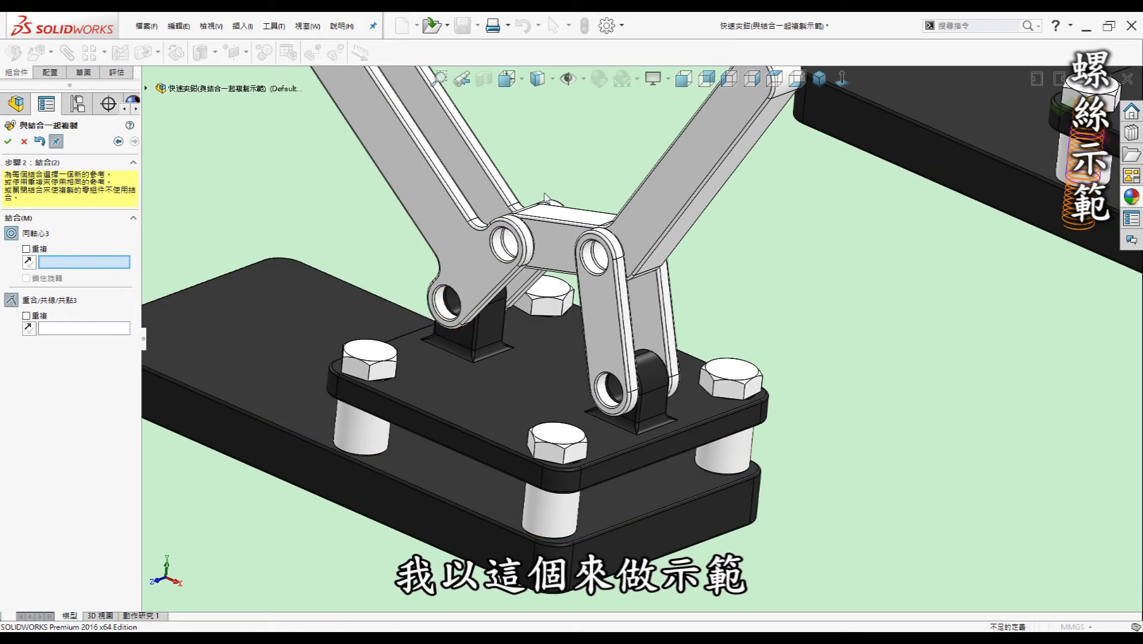
scroll(477, 323, "down", 3)
scroll(477, 322, "down", 2)
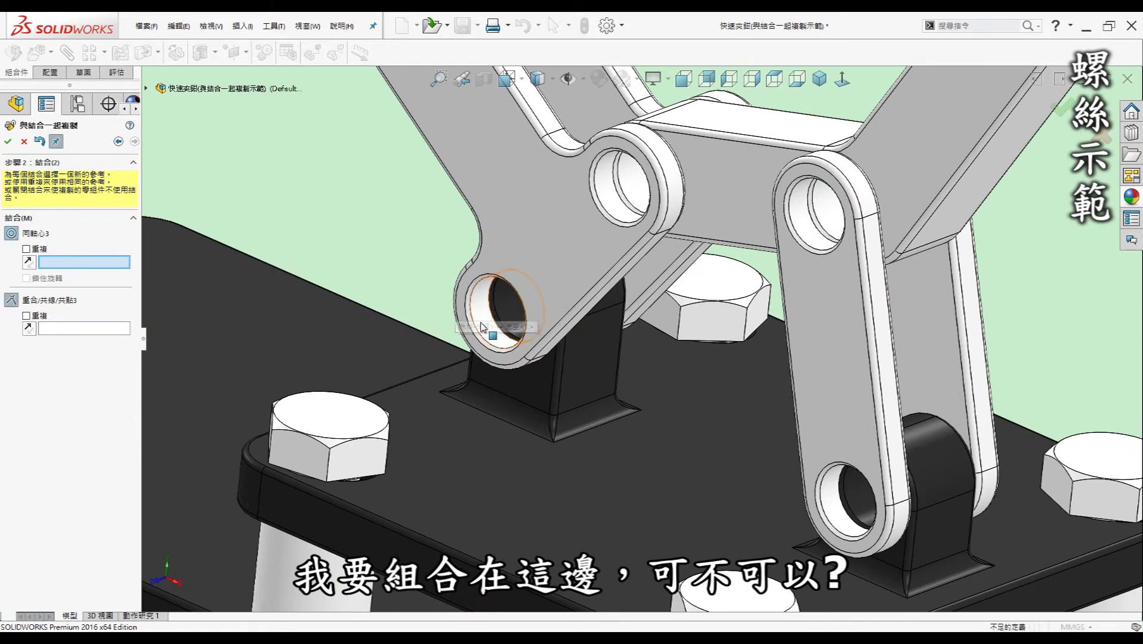
left_click(483, 334)
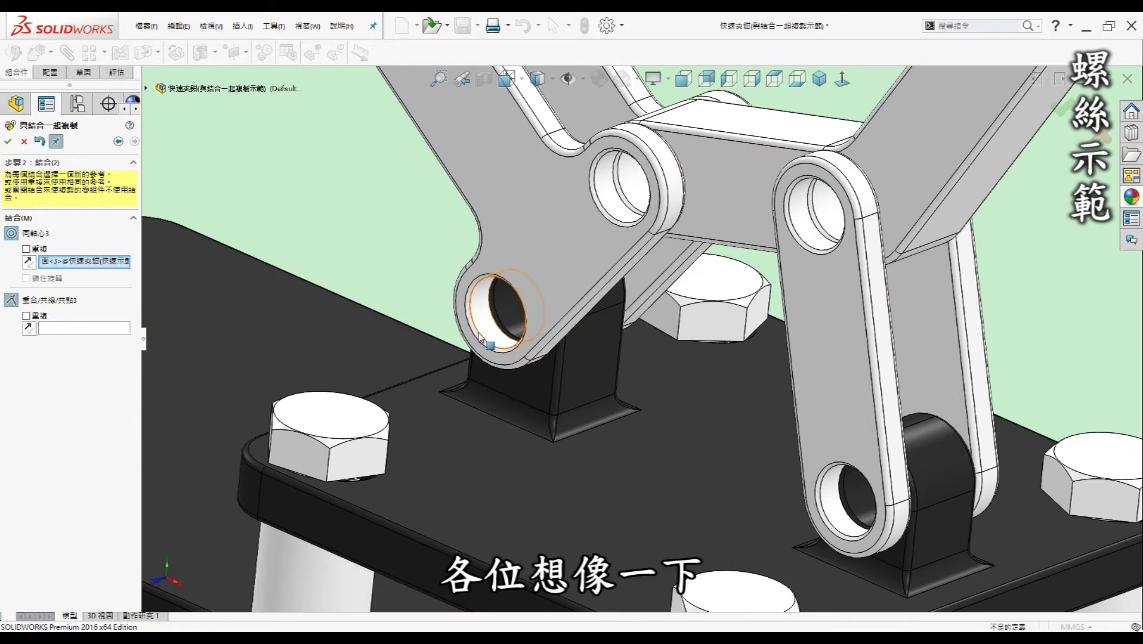
left_click(538, 228)
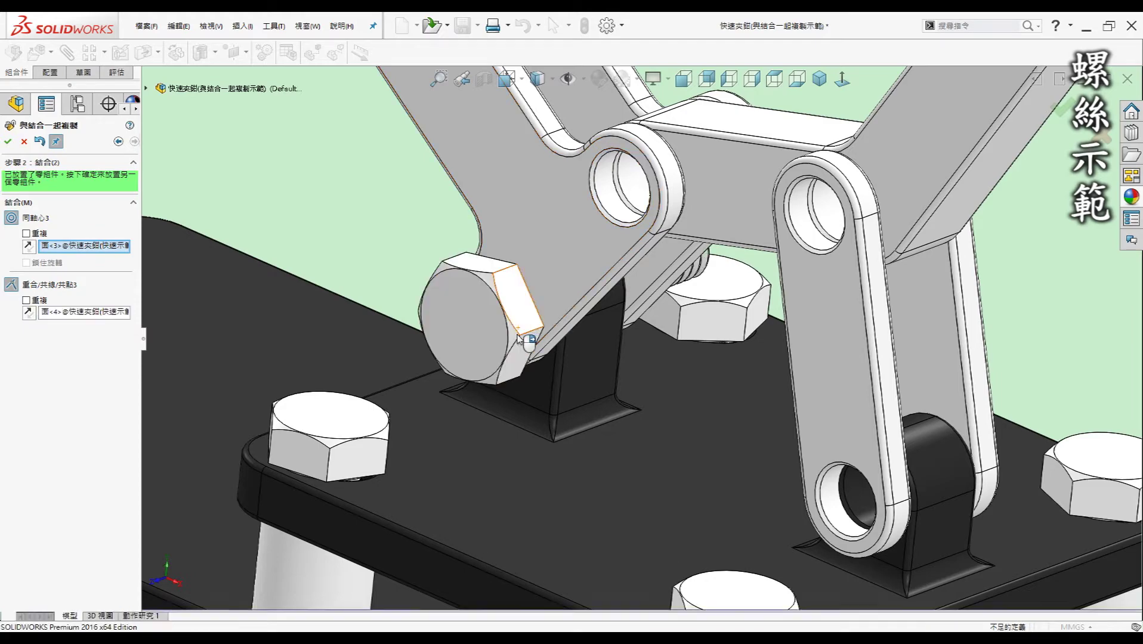
mouse_move(705, 279)
middle_mouse_down()
mouse_move(503, 286)
mouse_move(605, 302)
middle_mouse_up()
scroll(605, 301, "down", 3)
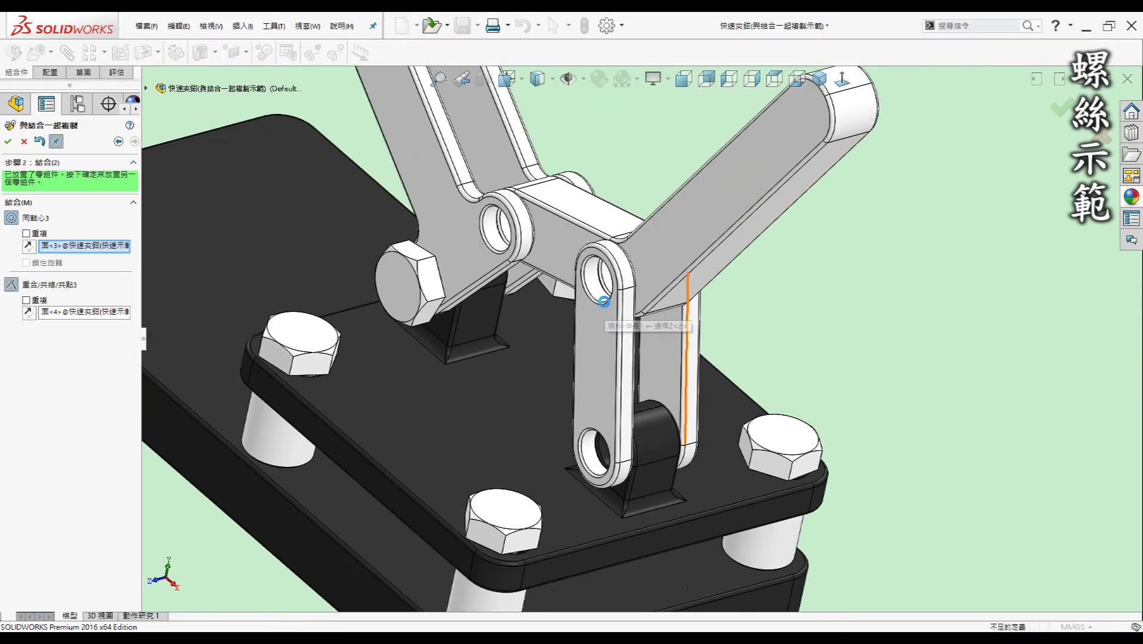
key("Return")
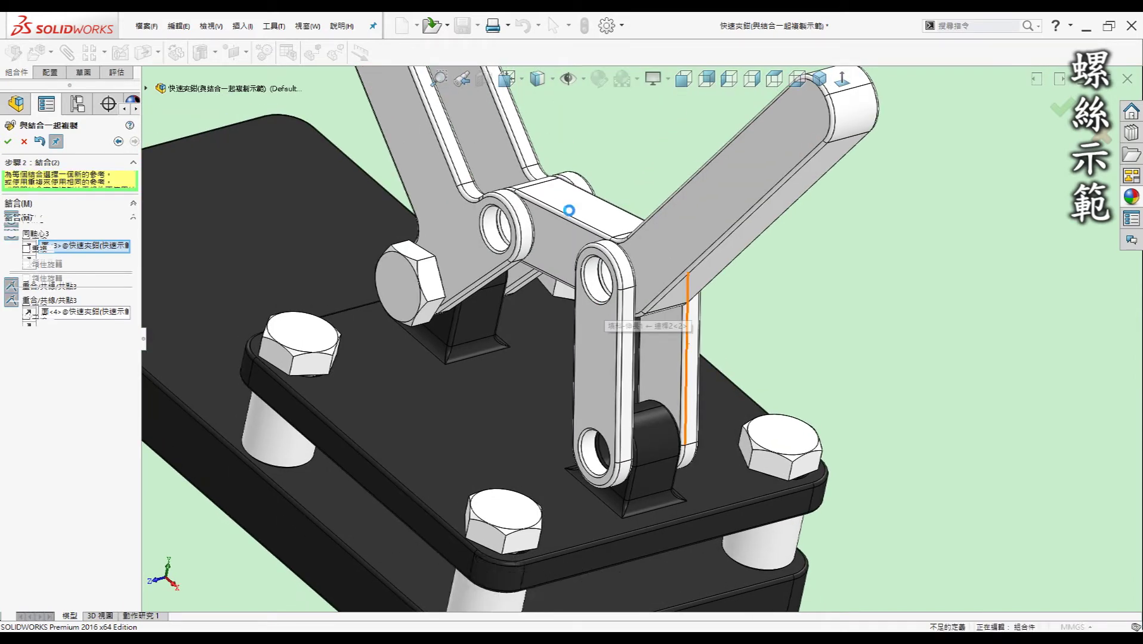
Place another bolt in the next pivot hole and confirm Copy with Mates.
middle_click_drag(545, 222, 618, 260)
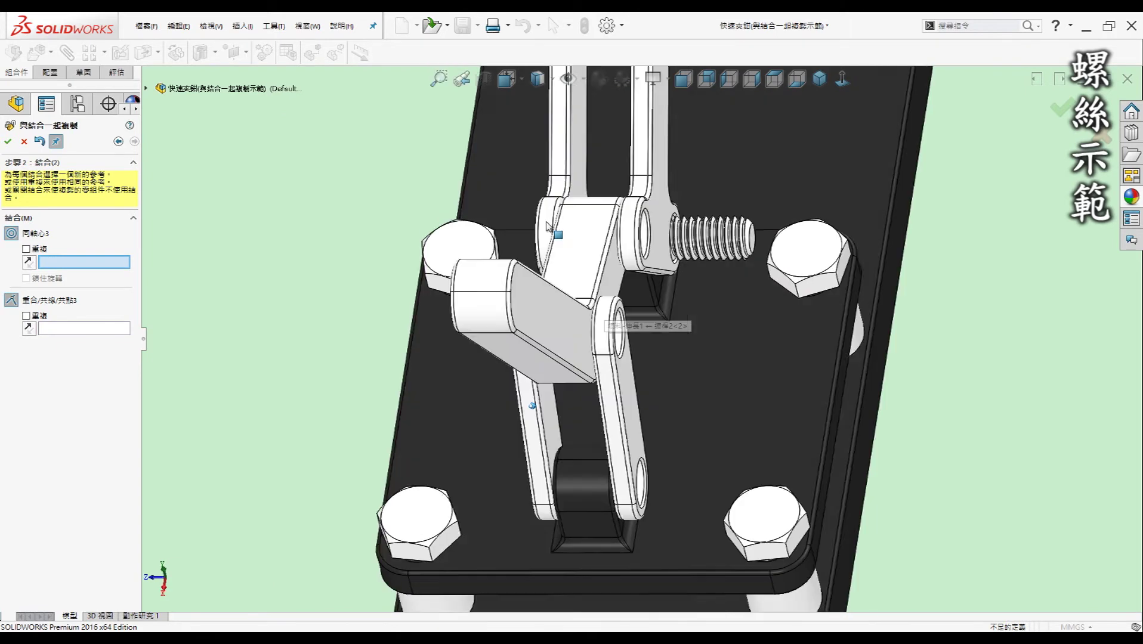
scroll(618, 261, "down", 3)
left_click(617, 257)
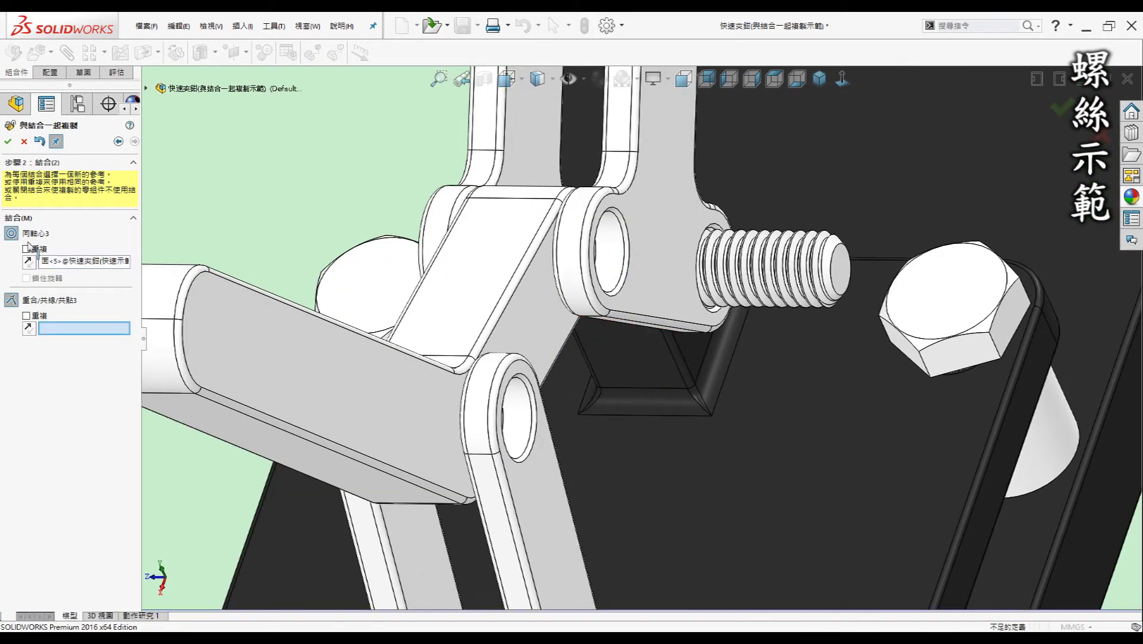
left_click(660, 287)
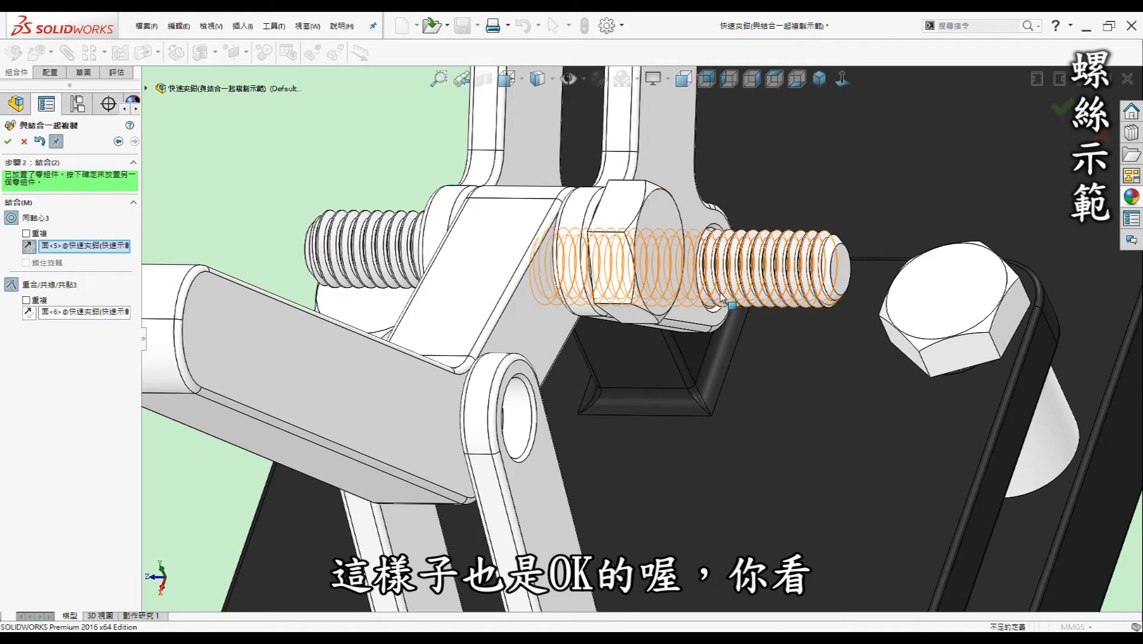
left_click(583, 217)
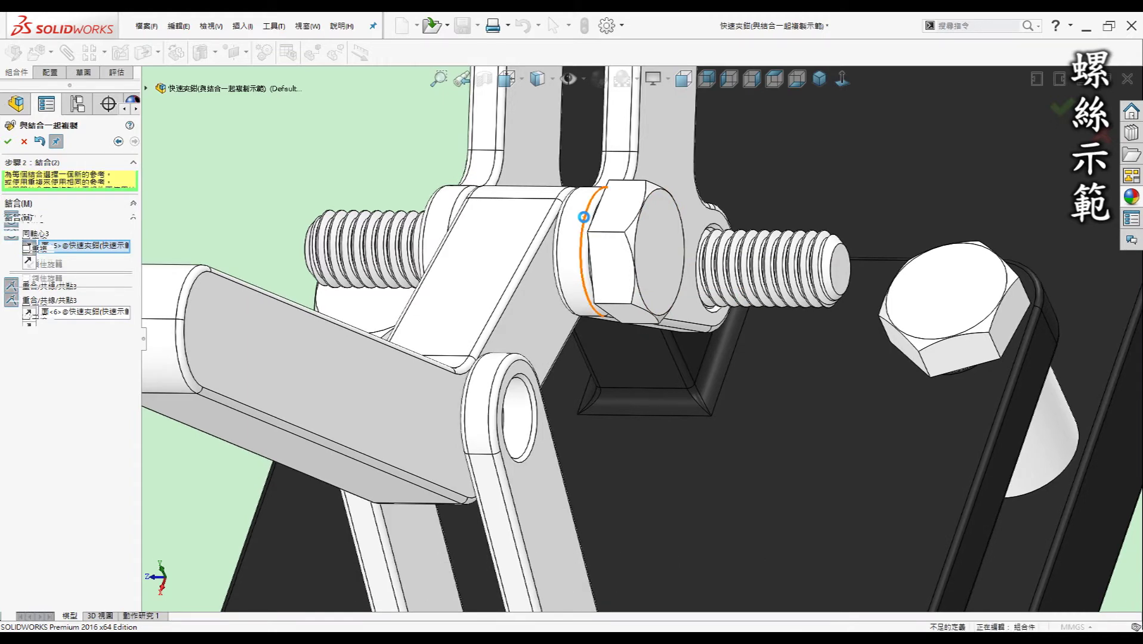
scroll(584, 218, "up", 2)
mouse_move(584, 217)
middle_mouse_down()
mouse_move(451, 281)
mouse_move(665, 227)
middle_mouse_up()
scroll(451, 281, "up", 2)
scroll(451, 281, "up", 2)
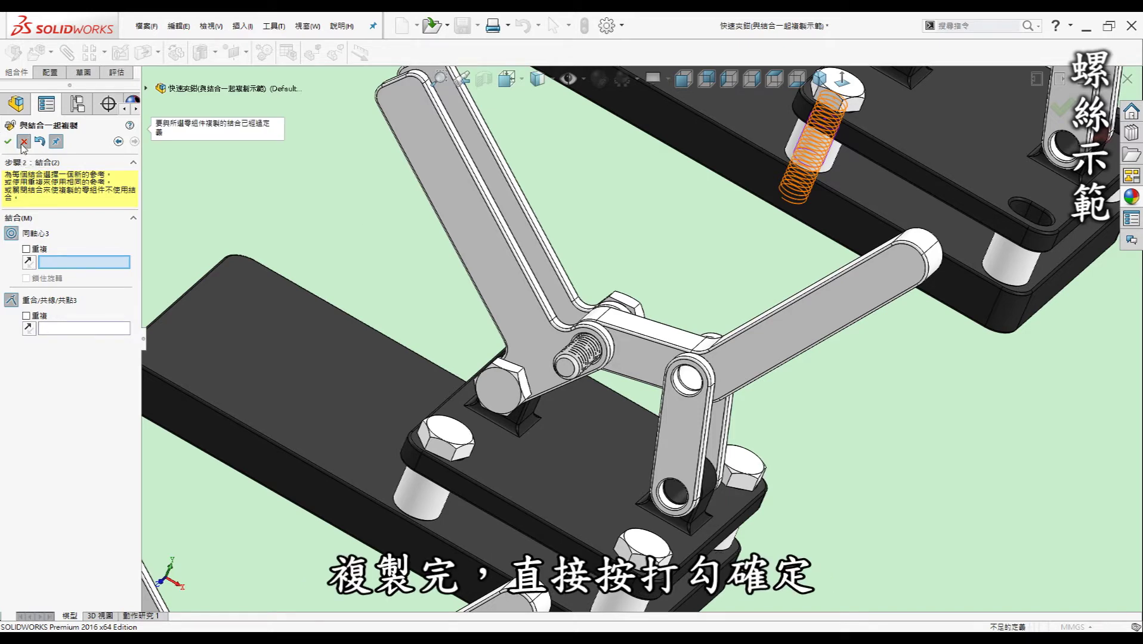
left_click(23, 143)
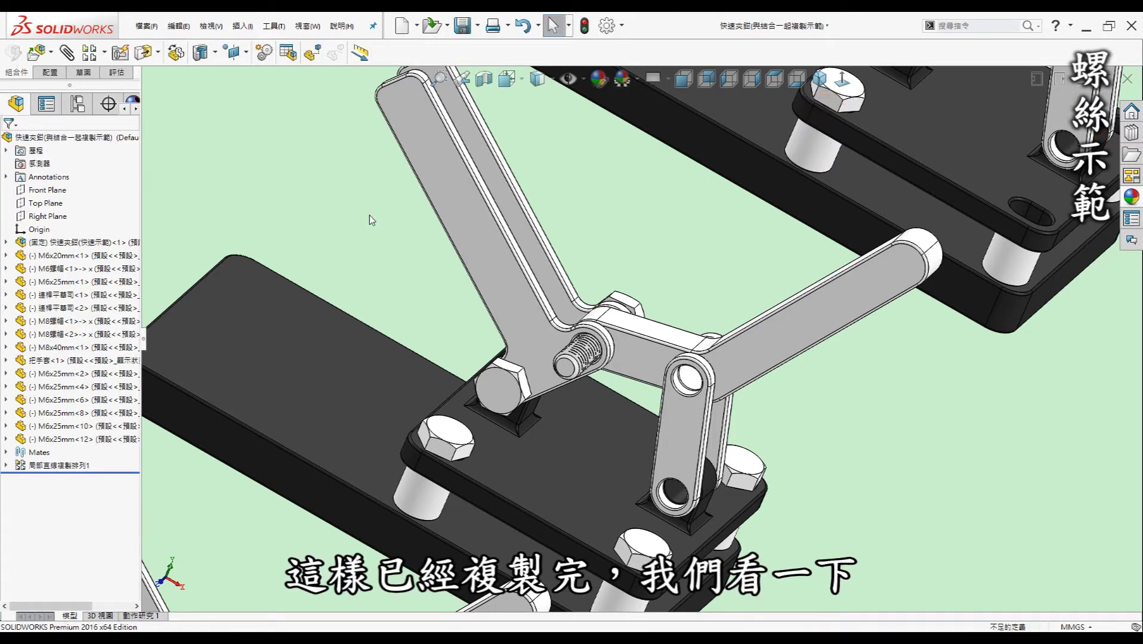
Zoom to fit and orbit to review the second clamp's copied bolts.
key("f")
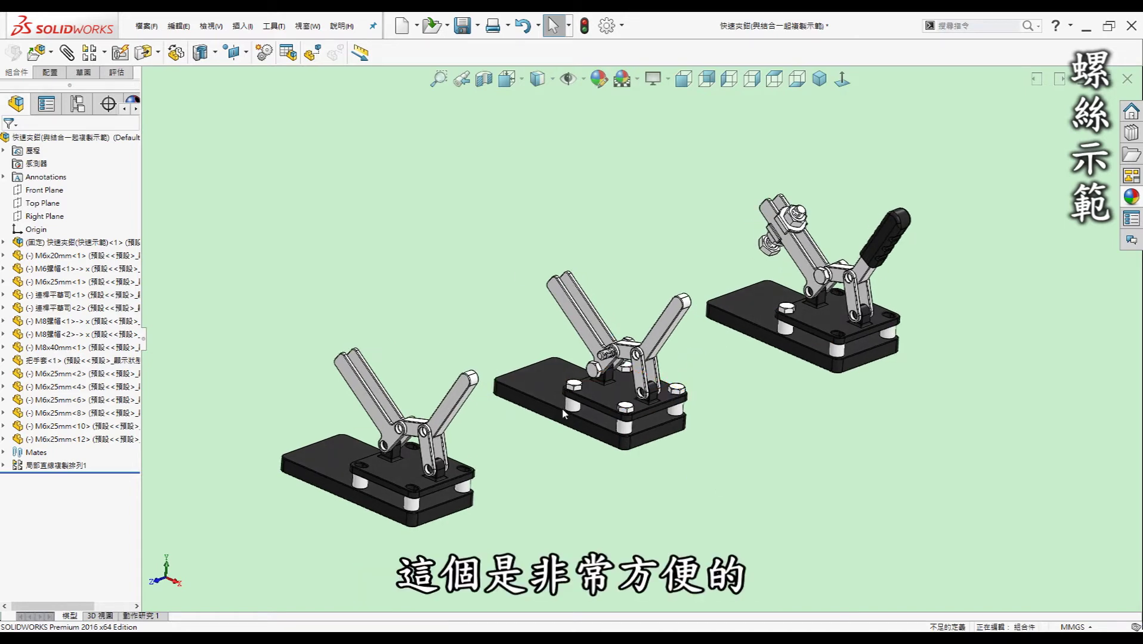
mouse_move(690, 477)
middle_mouse_down()
mouse_move(573, 385)
mouse_move(587, 351)
middle_mouse_up()
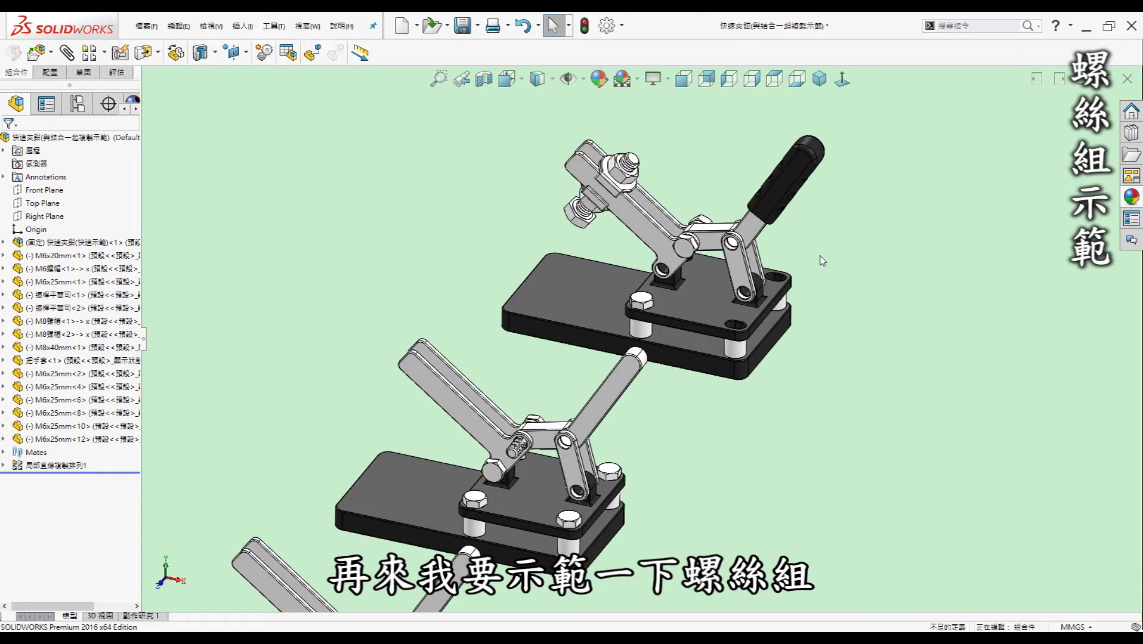
Select the M6x20mm screw and M6 nut and start Copy with Mates on them.
scroll(776, 251, "down", 5)
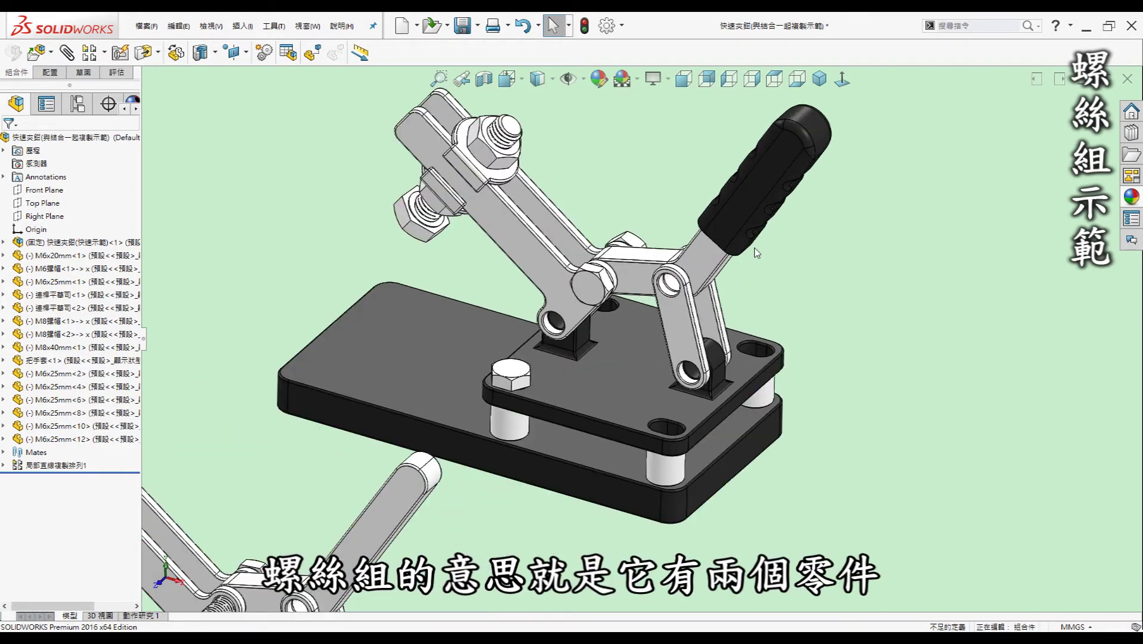
scroll(757, 253, "down", 2)
scroll(734, 266, "down", 2)
scroll(718, 276, "down", 2)
scroll(713, 251, "down", 2)
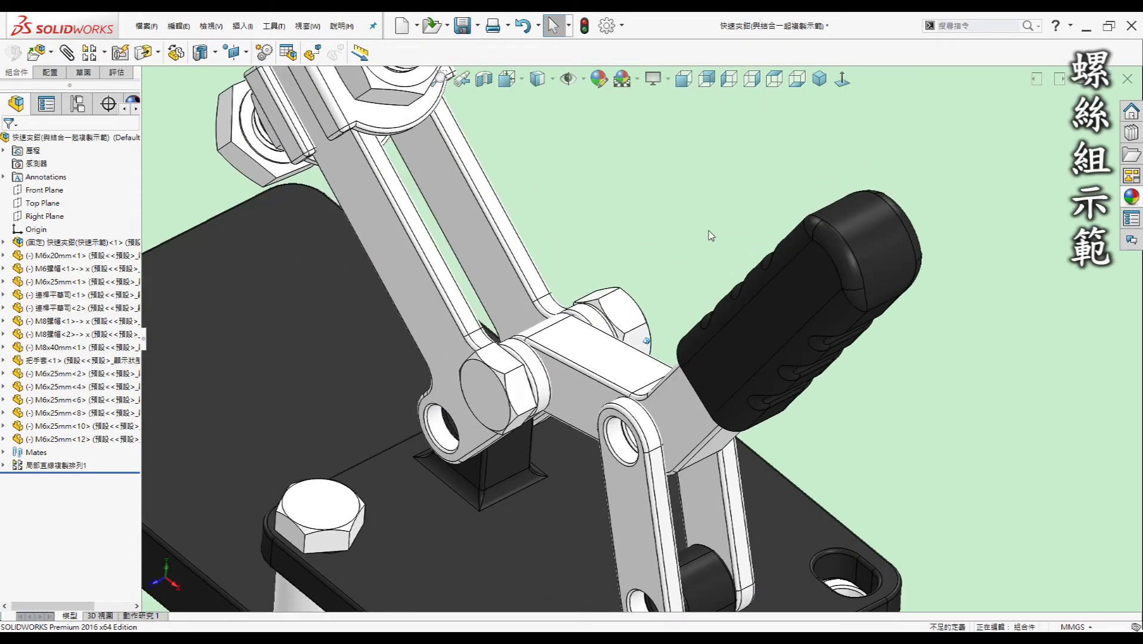
scroll(711, 236, "up", 3)
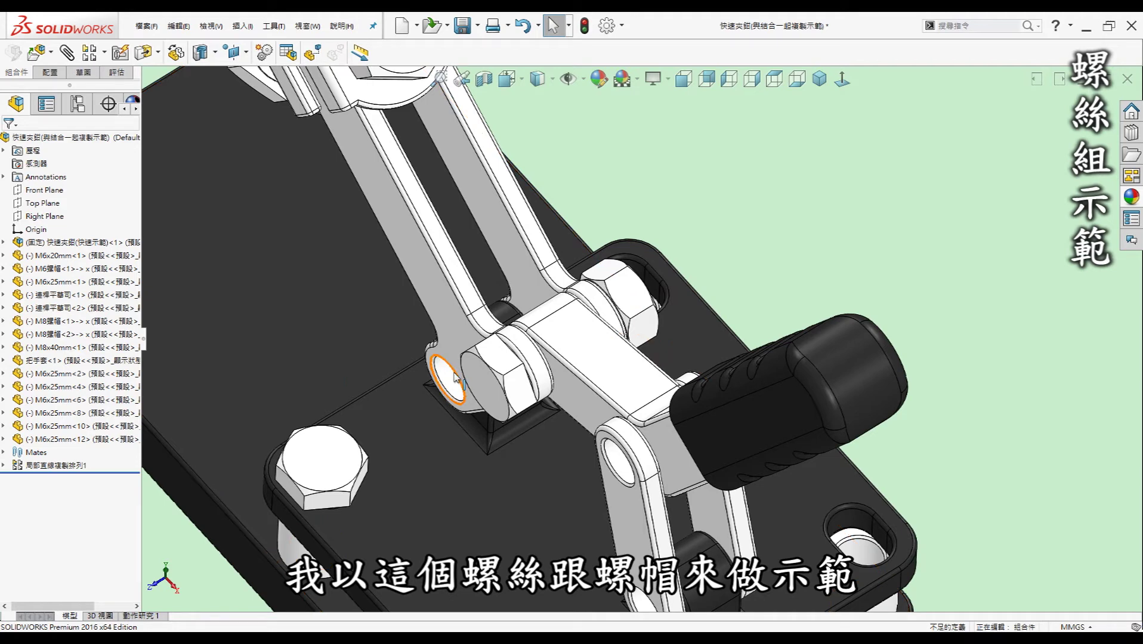
left_click(488, 357)
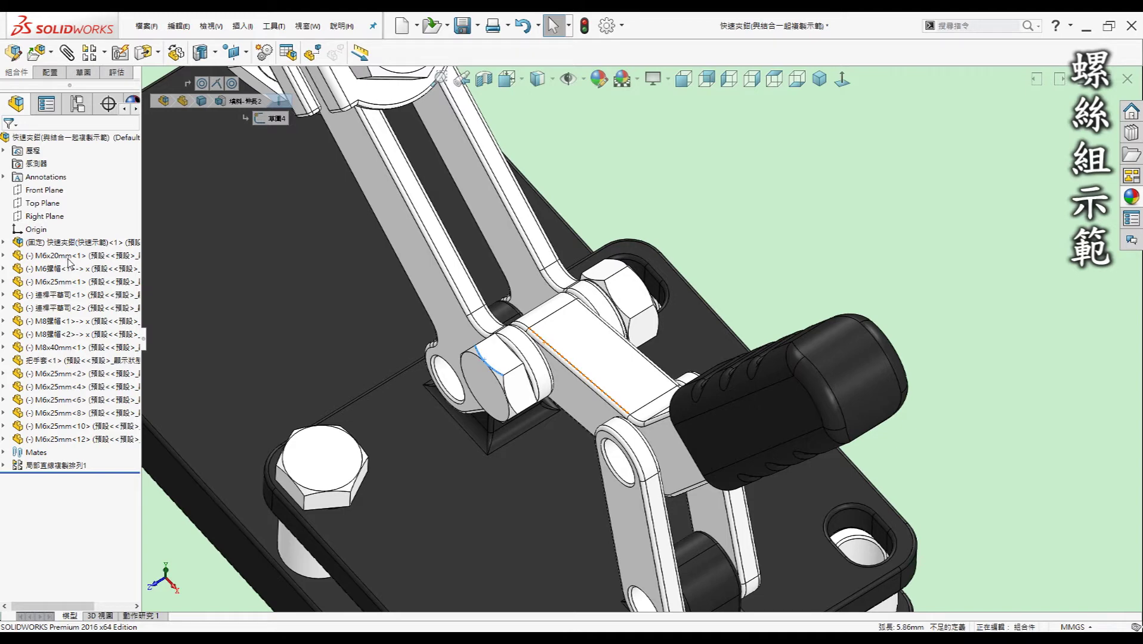
left_click(68, 257)
left_click(68, 268, "ctrl")
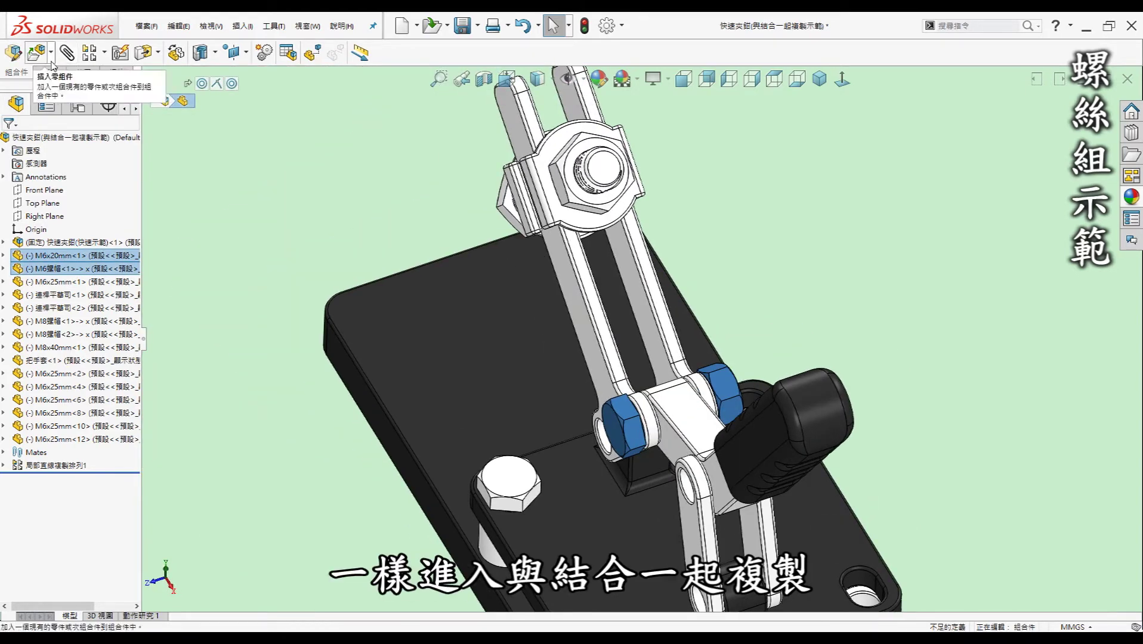
left_click(52, 52)
left_click(79, 115)
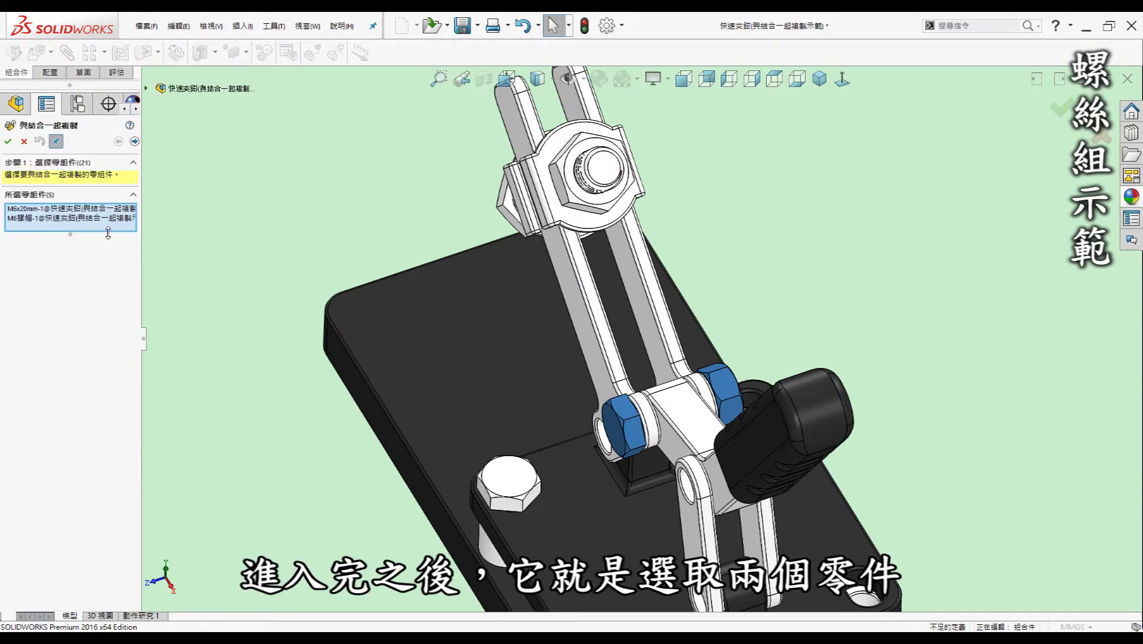
Accept the screw and nut, then pick the pivot hole for the concentric mate.
left_click(135, 142)
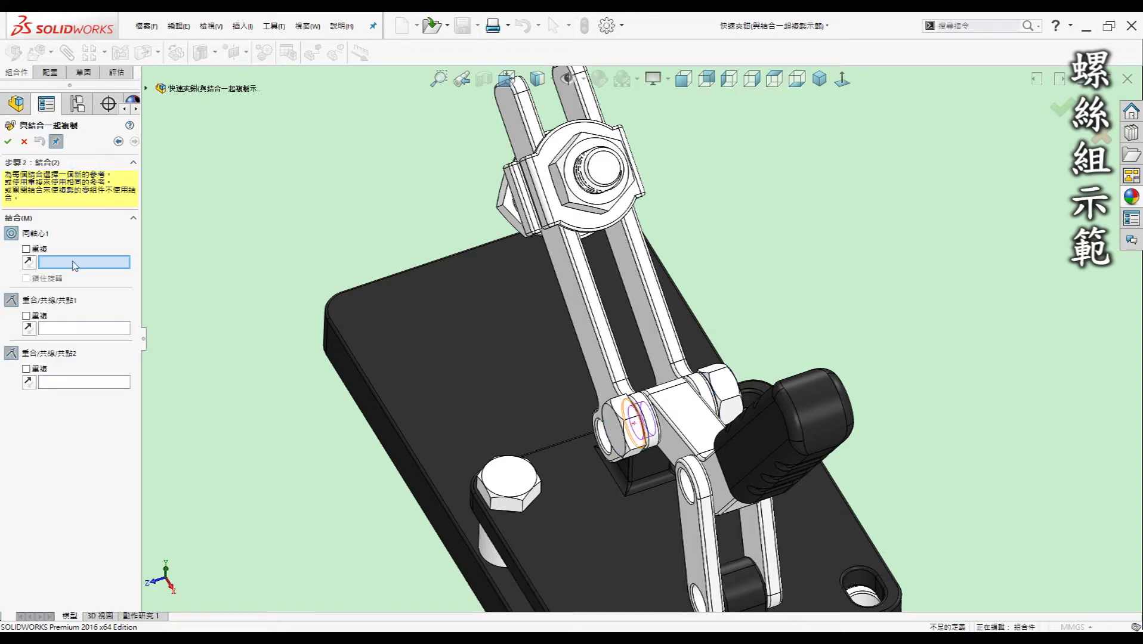
scroll(647, 449, "down", 3)
scroll(608, 441, "down", 3)
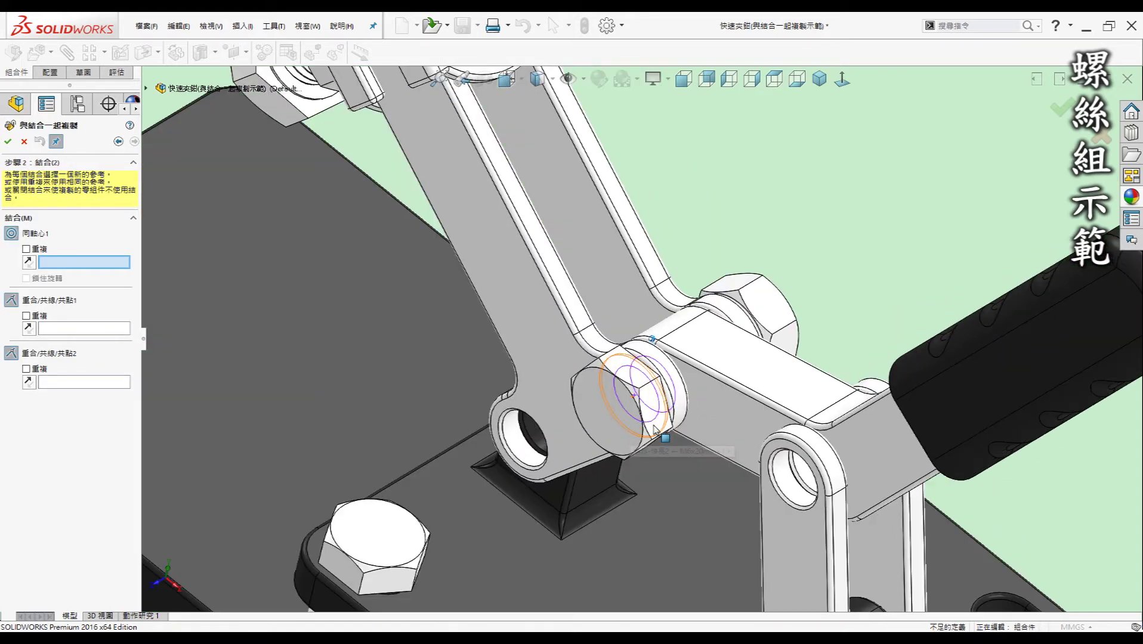
scroll(579, 435, "down", 1)
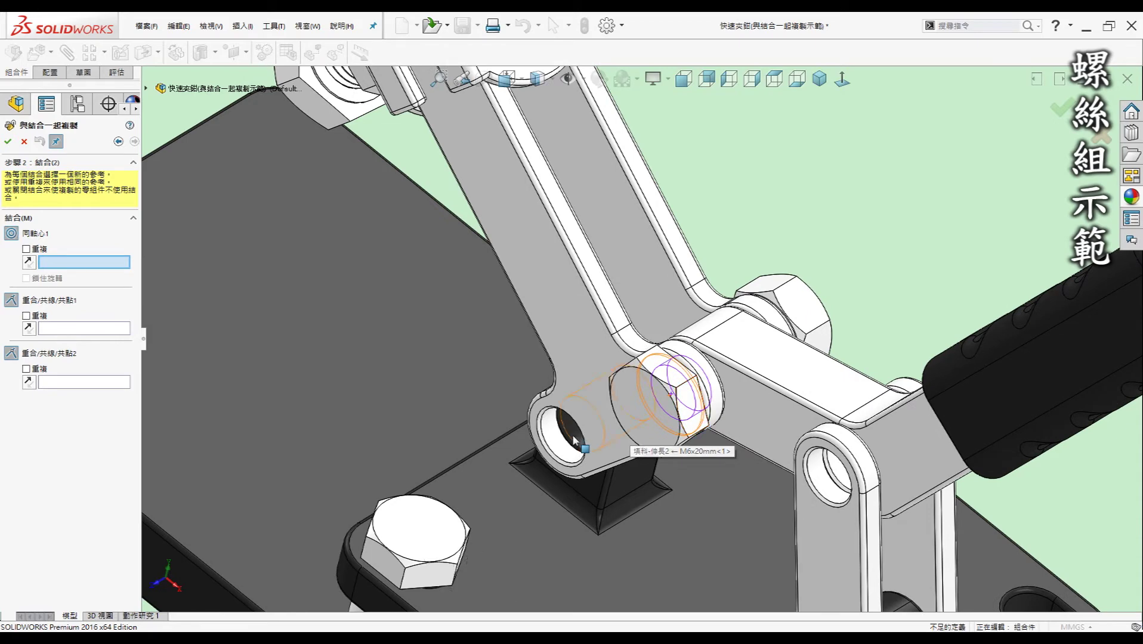
left_click(574, 436)
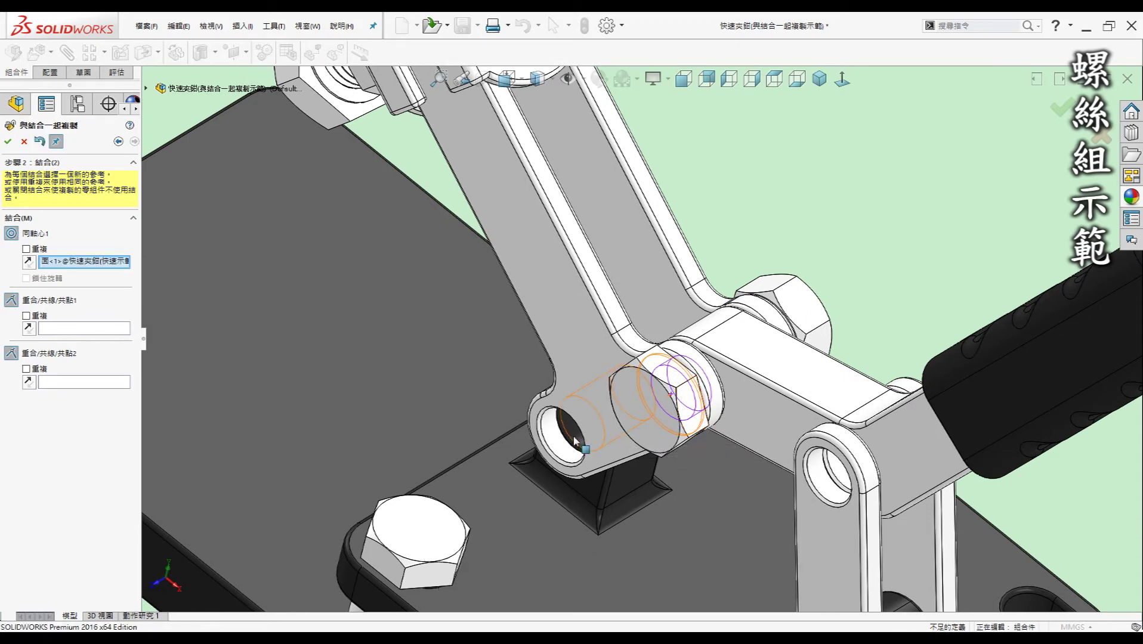
Assign both arm faces to Coincident1 and Coincident2 and place the M6x20mm bolt-set copy.
middle_click_drag(733, 416, 791, 411)
middle_click_drag(691, 410, 336, 336)
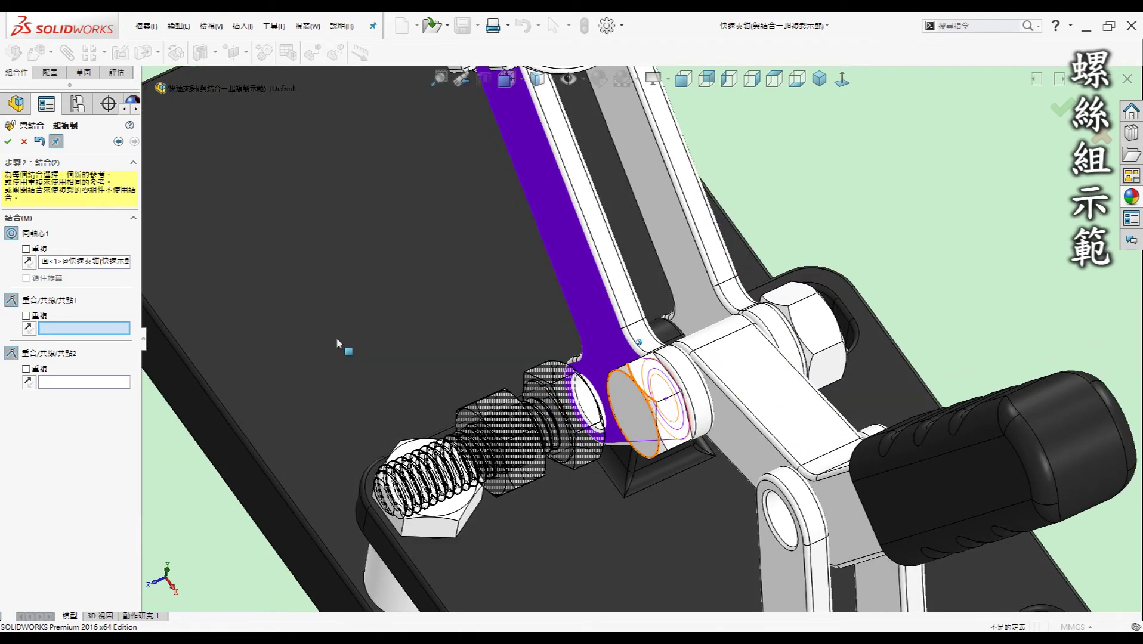
middle_click_drag(261, 293, 659, 329)
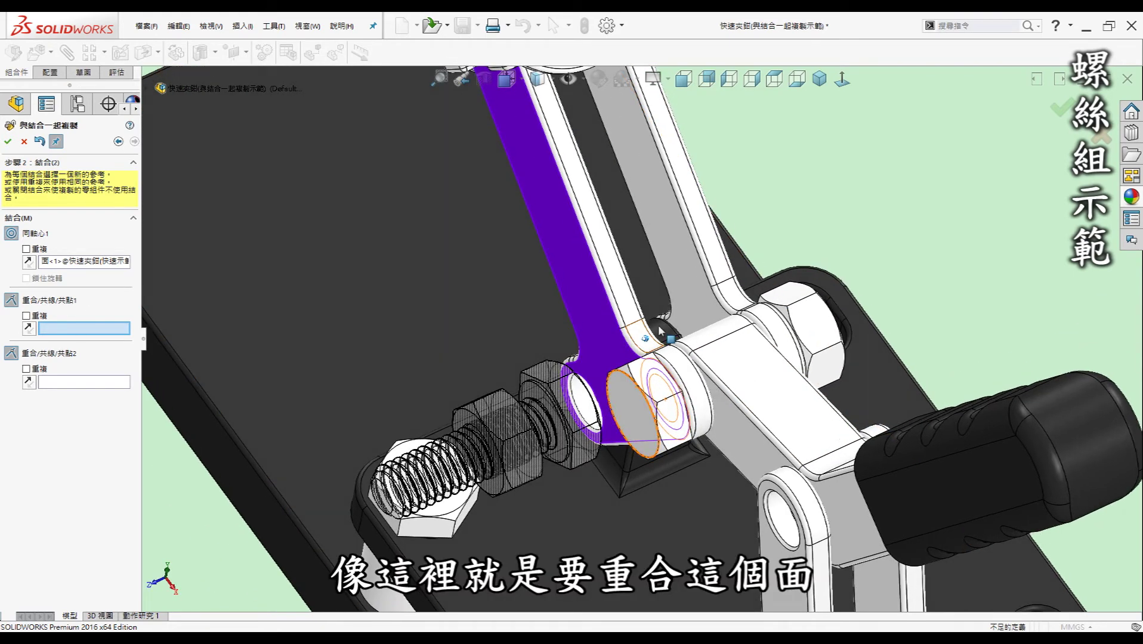
left_click(579, 332)
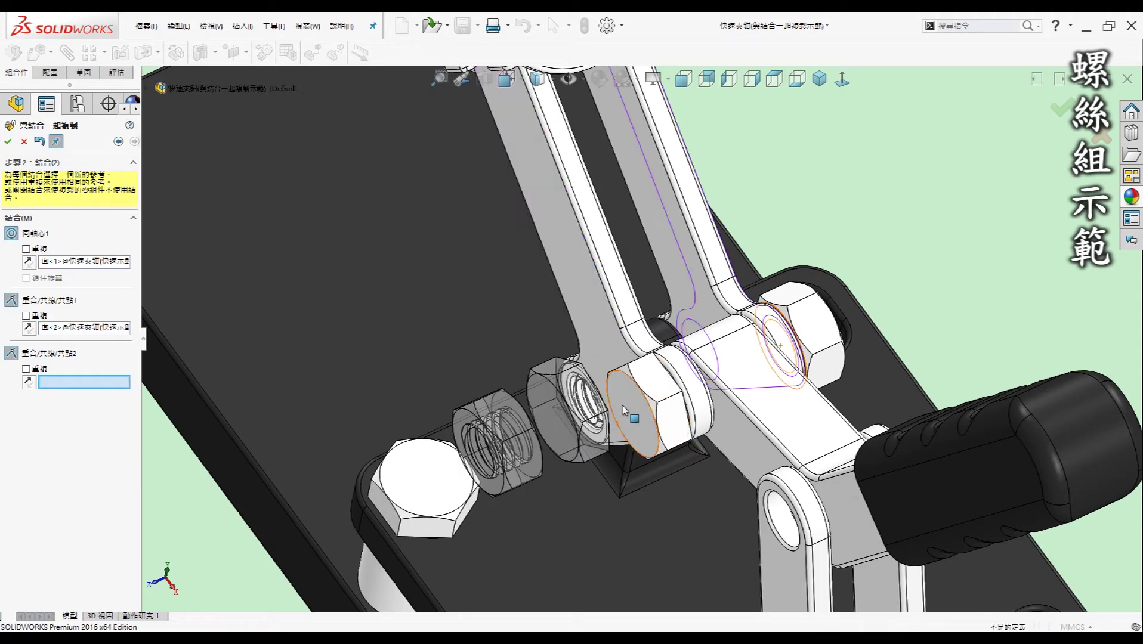
mouse_move(393, 299)
middle_mouse_down()
mouse_move(297, 349)
mouse_move(746, 179)
middle_mouse_up()
scroll(796, 323, "down", 5)
scroll(796, 323, "down", 3)
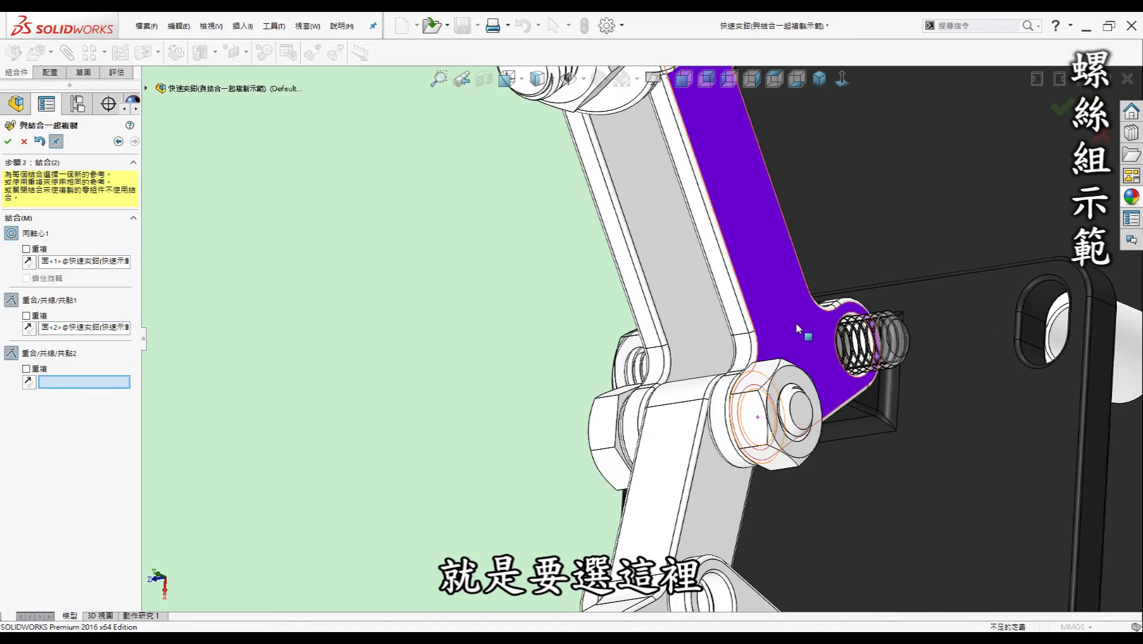
left_click(796, 323)
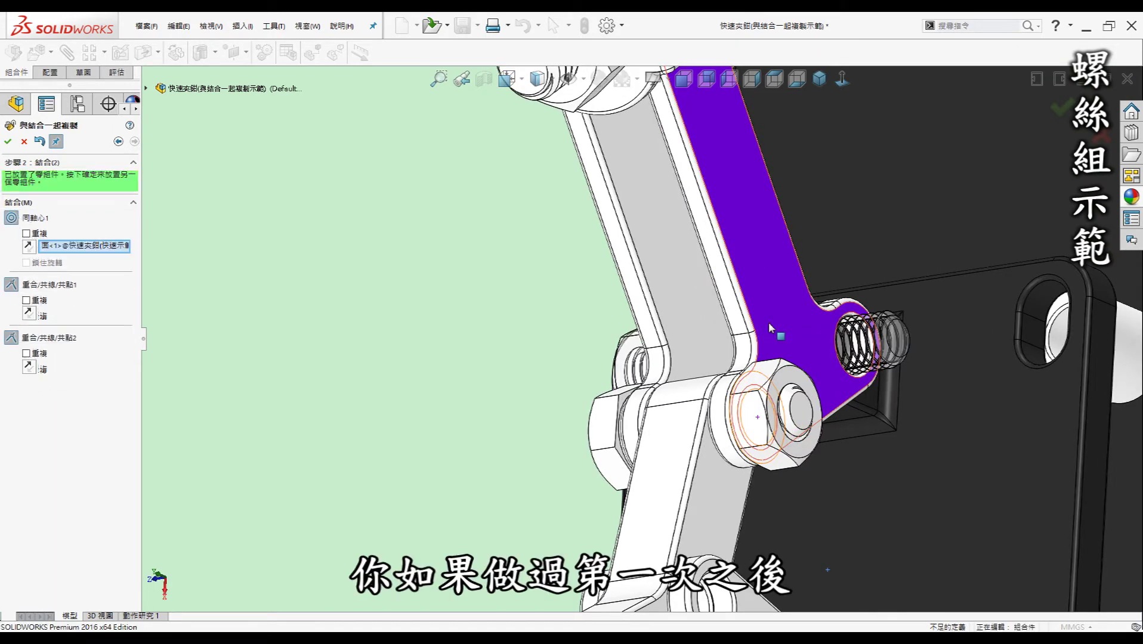
scroll(769, 343, "up", 5)
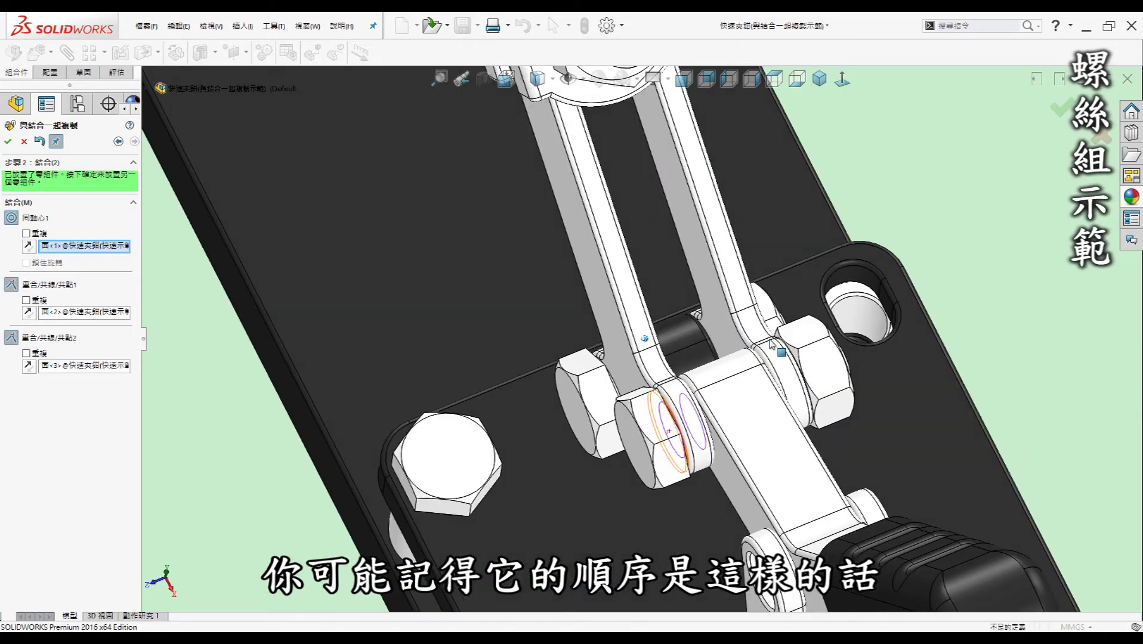
middle_click_drag(770, 343, 761, 345)
left_click(758, 344)
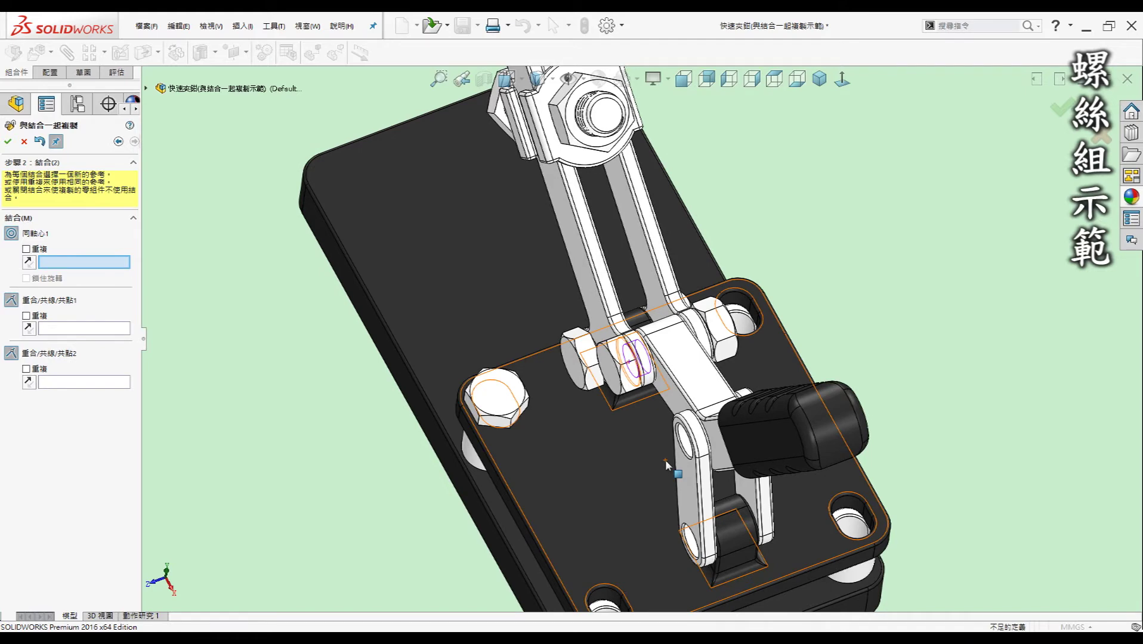
Mate a bolt-set copy to the lower link hole and both opposite link faces.
scroll(693, 446, "down", 3)
scroll(696, 443, "down", 1)
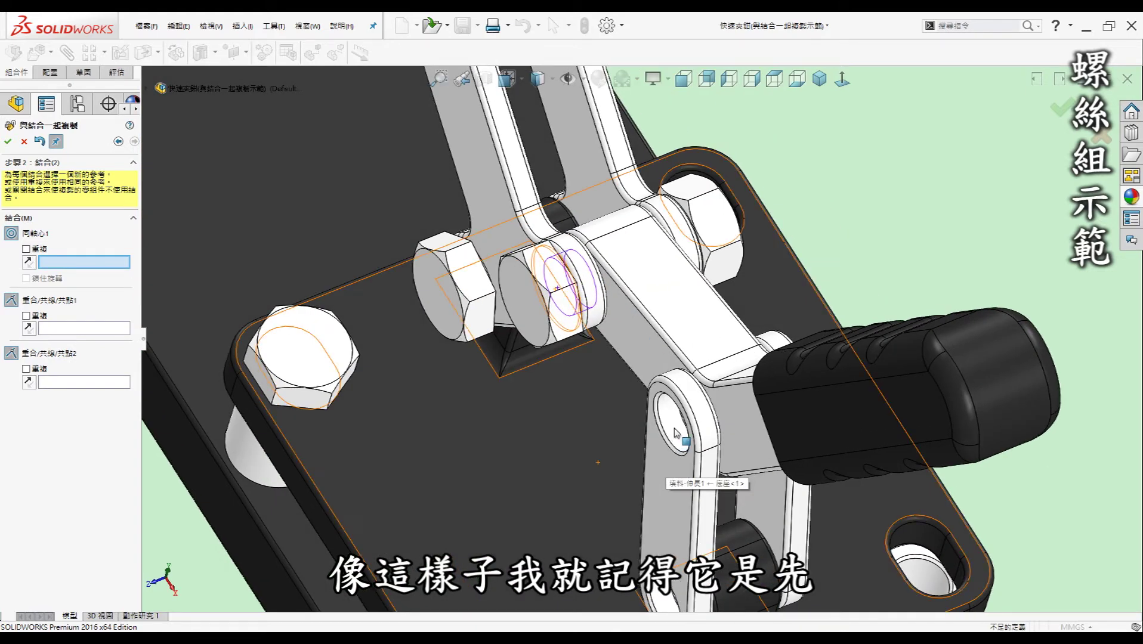
left_click(675, 427)
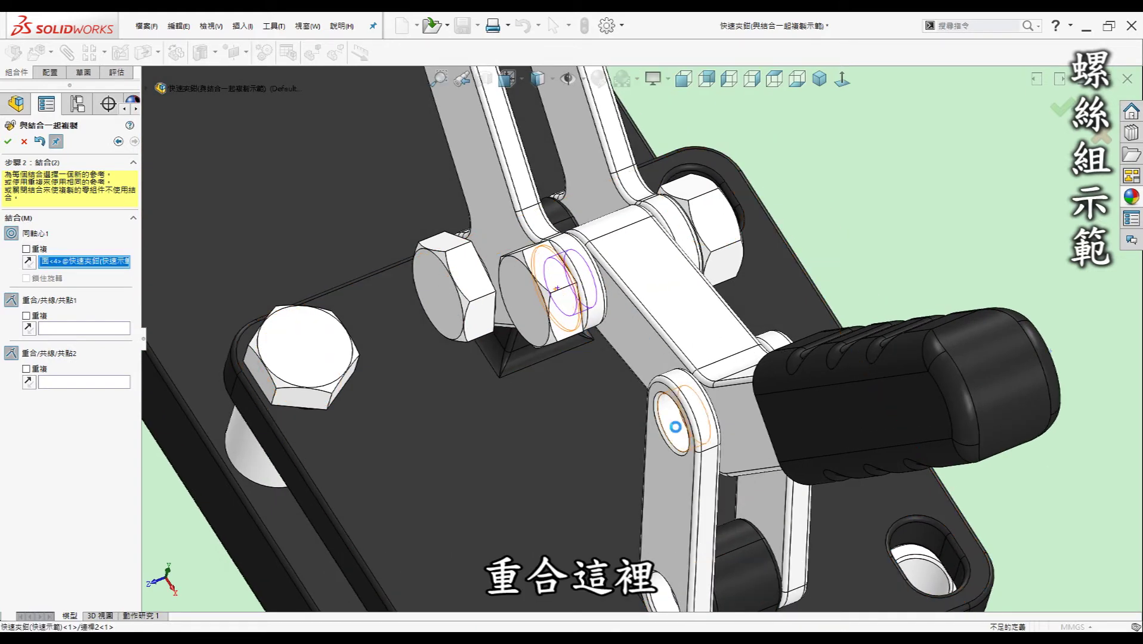
left_click(667, 482)
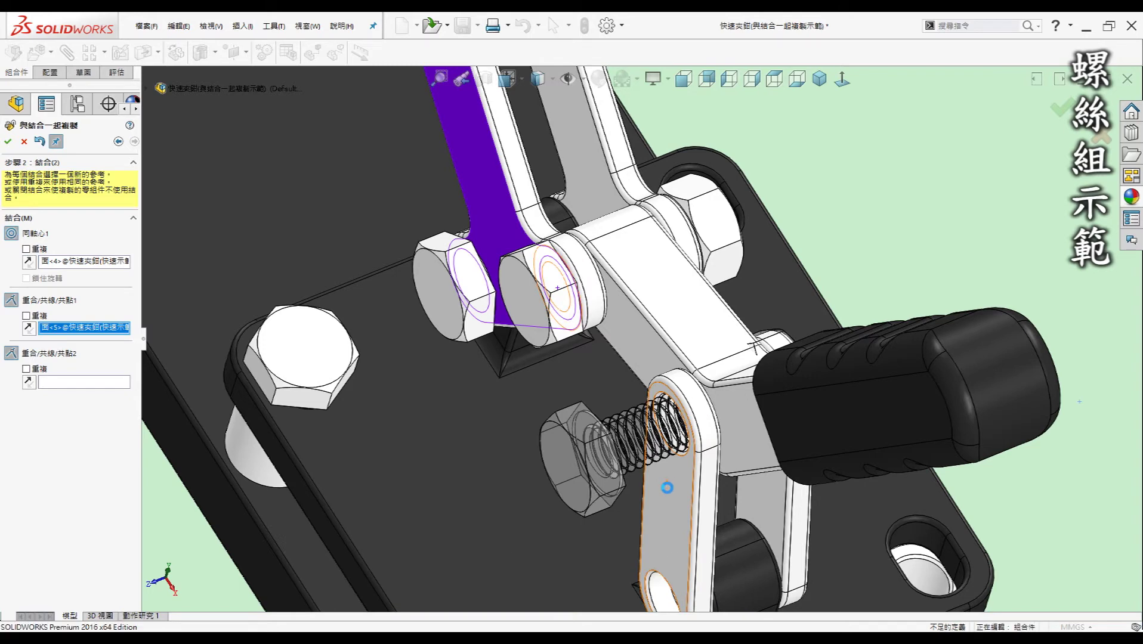
mouse_move(669, 485)
middle_mouse_down()
mouse_move(762, 479)
mouse_move(805, 458)
middle_mouse_up()
left_click(805, 457)
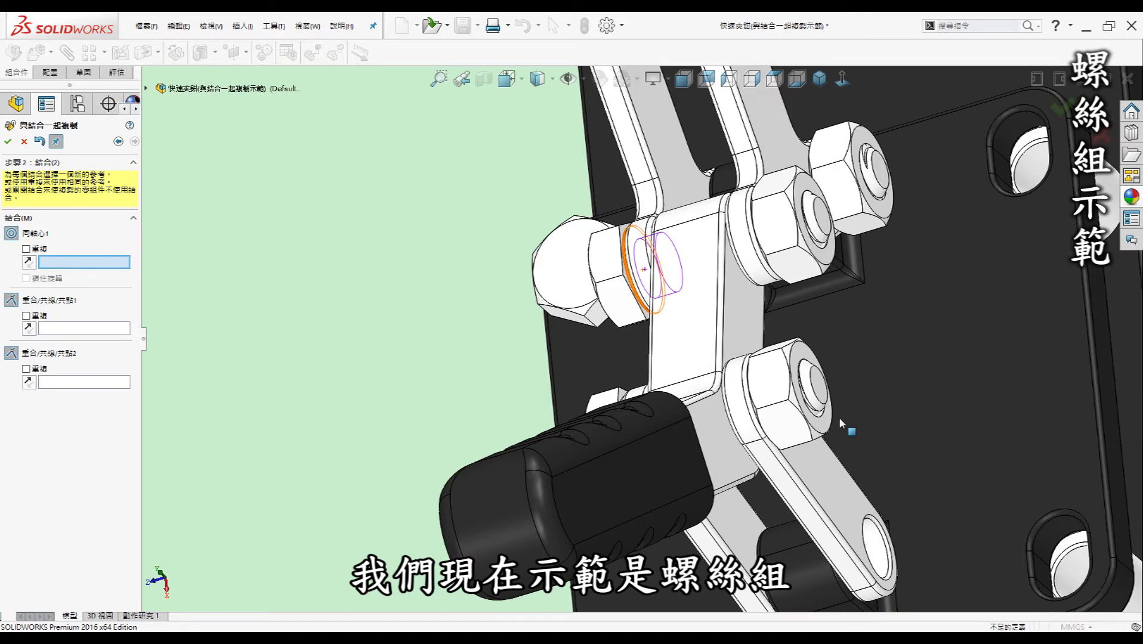
Mate another bolt-set copy to the lower hole, link face and arm face, then finish copying.
scroll(839, 417, "up", 5)
scroll(805, 432, "down", 2)
middle_click_drag(805, 432, 633, 504)
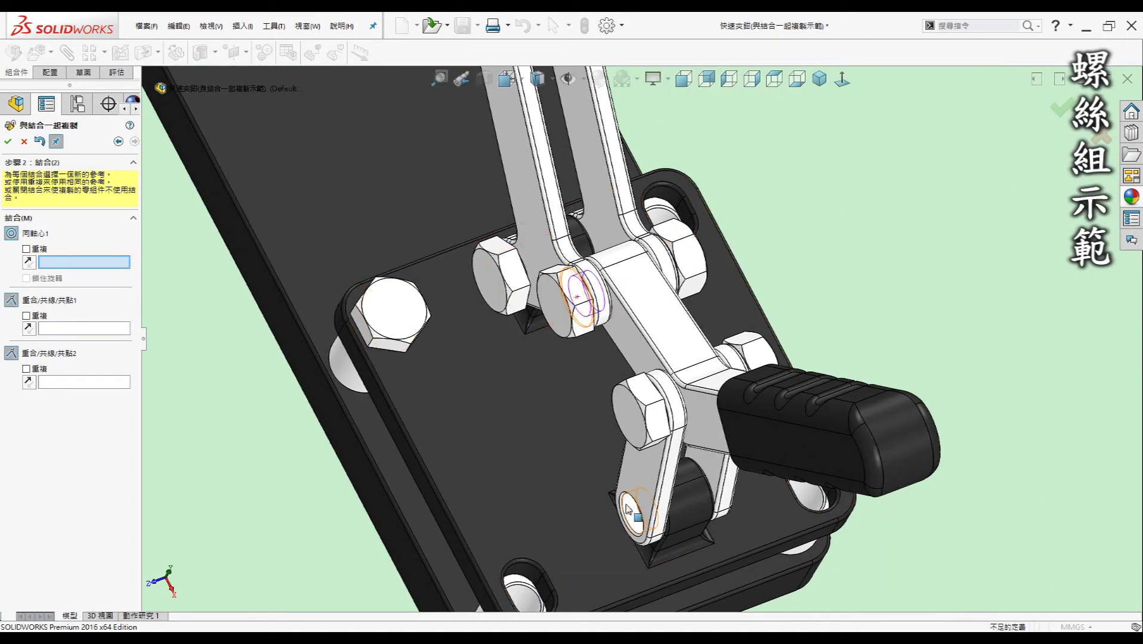
left_click(630, 507)
left_click(635, 511)
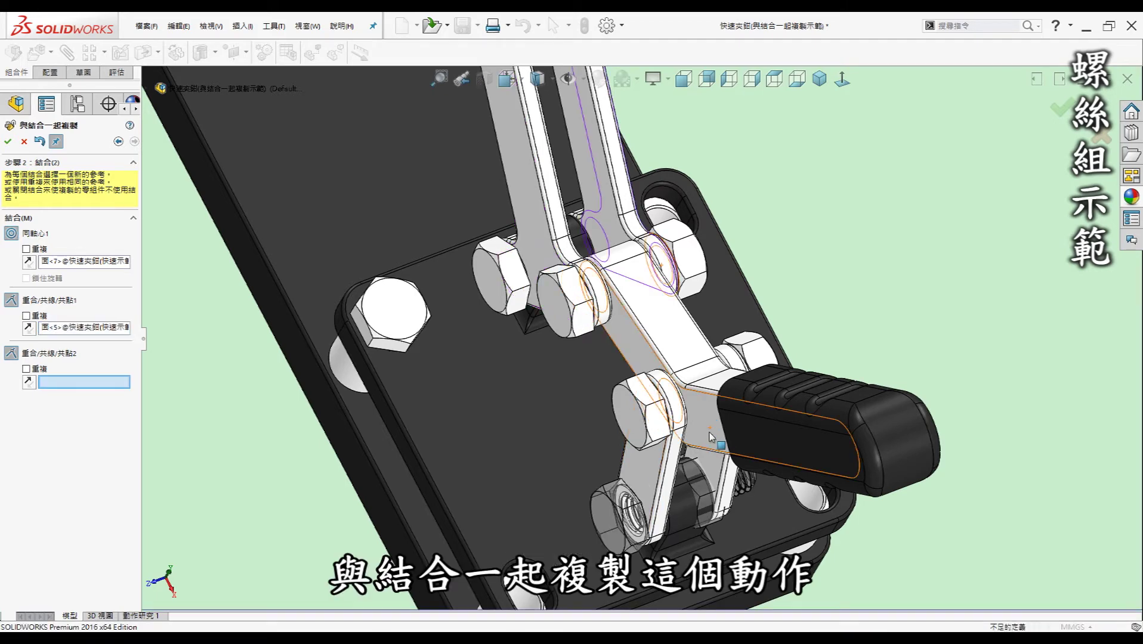
middle_click_drag(713, 425, 721, 445)
left_click(754, 475)
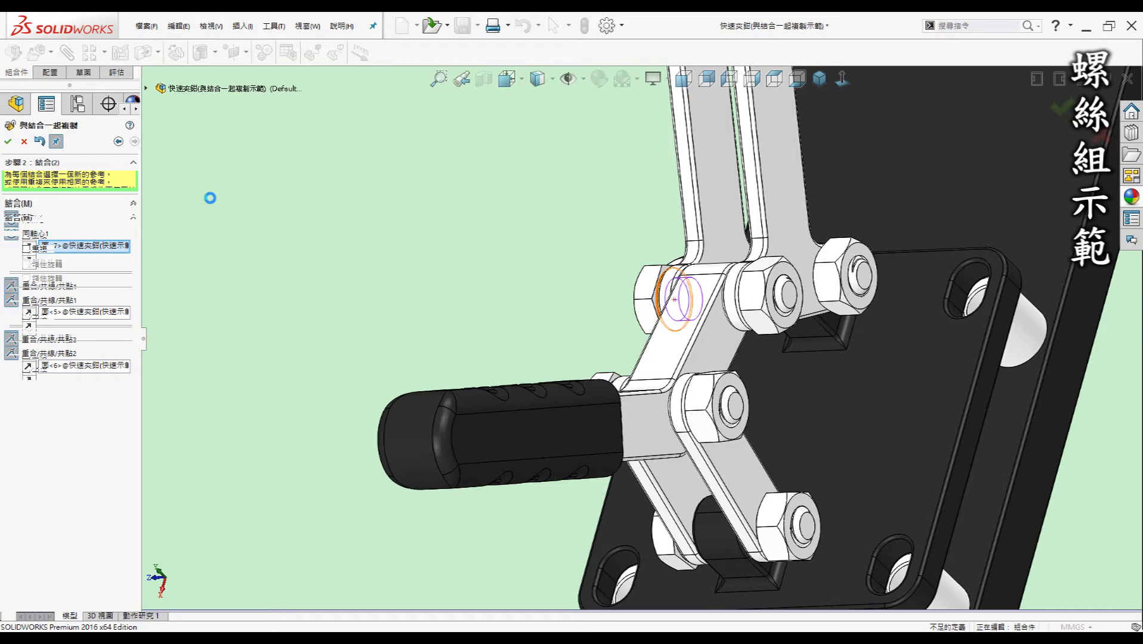
key("Return")
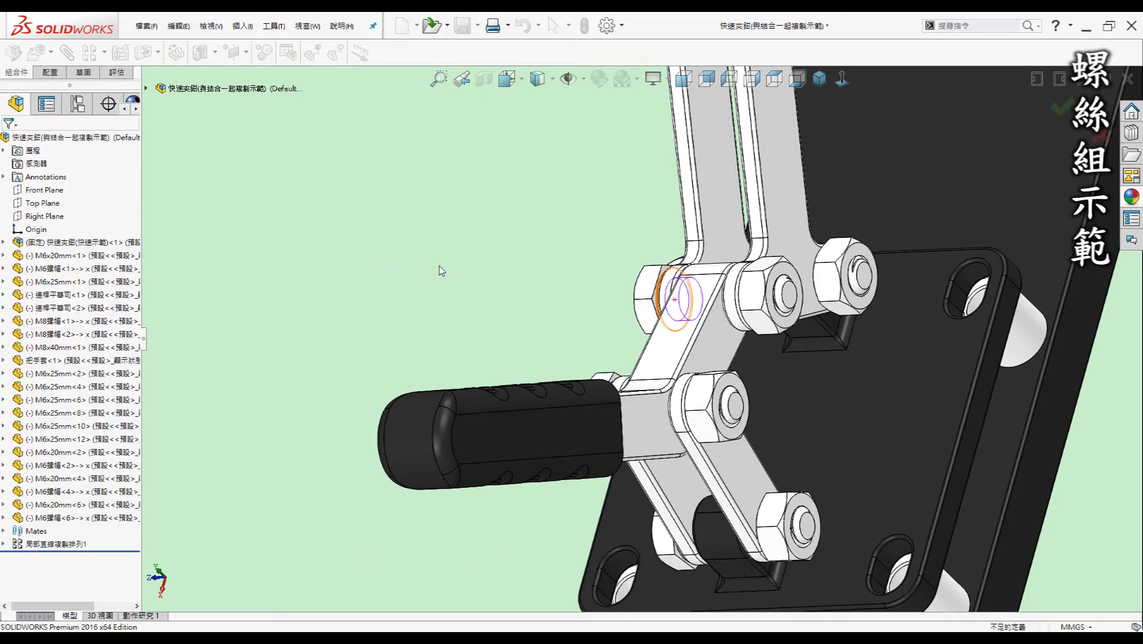
Inspect the placed pivot bolts, including M6x20mm<4>, then clear the selection.
scroll(518, 275, "up", 2)
scroll(518, 275, "up", 3)
middle_click_drag(537, 275, 665, 413)
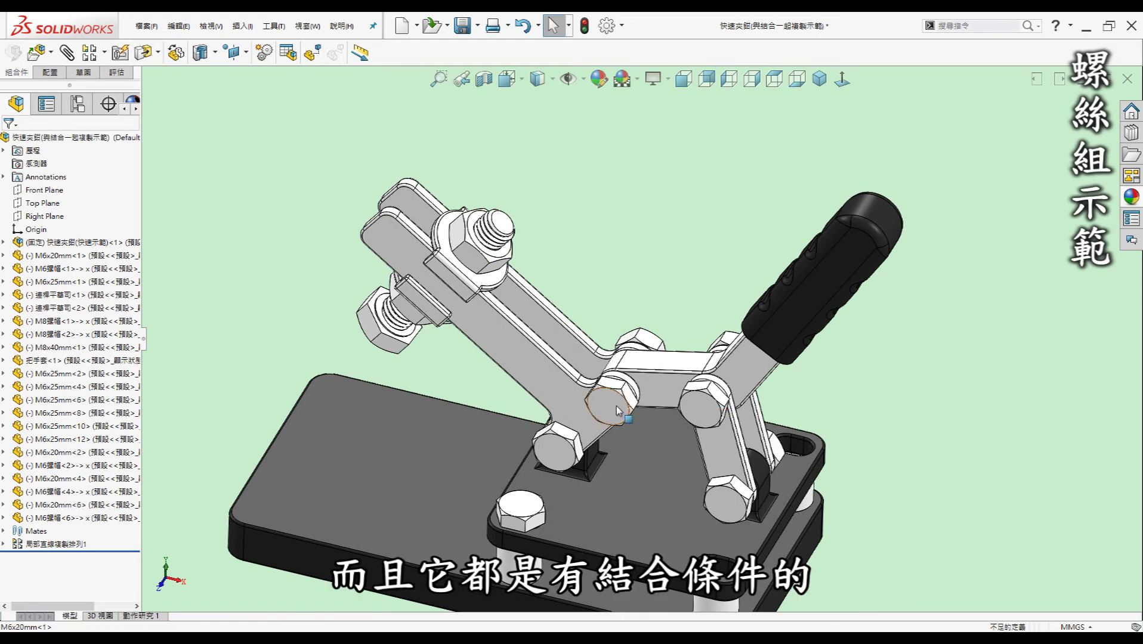
left_click(607, 405)
left_click(698, 407)
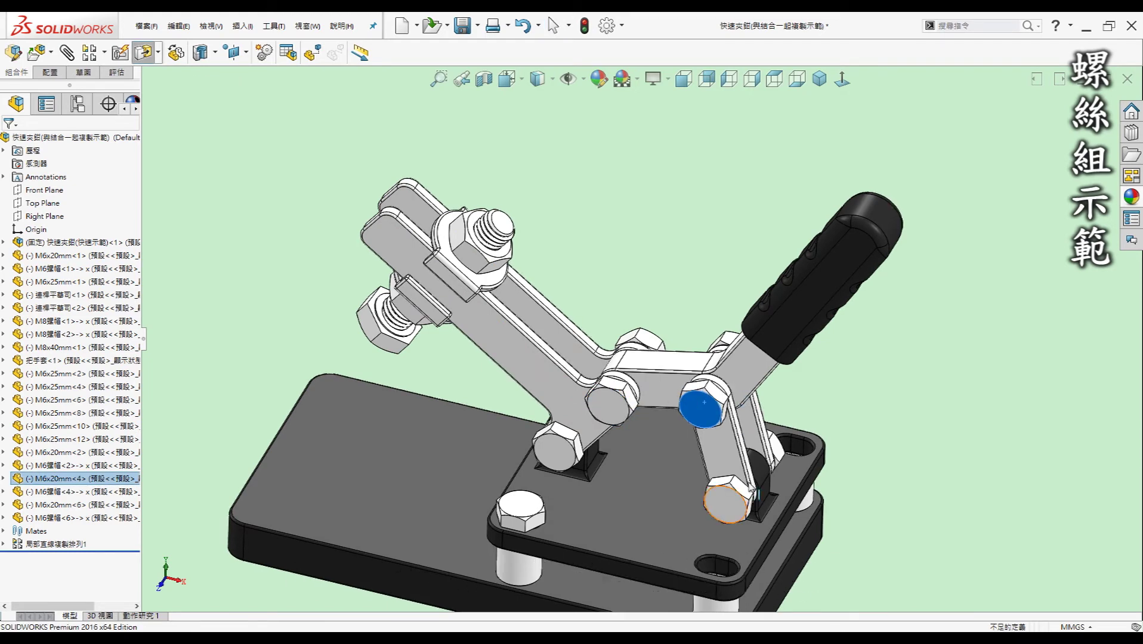
left_click(693, 469)
key("Escape")
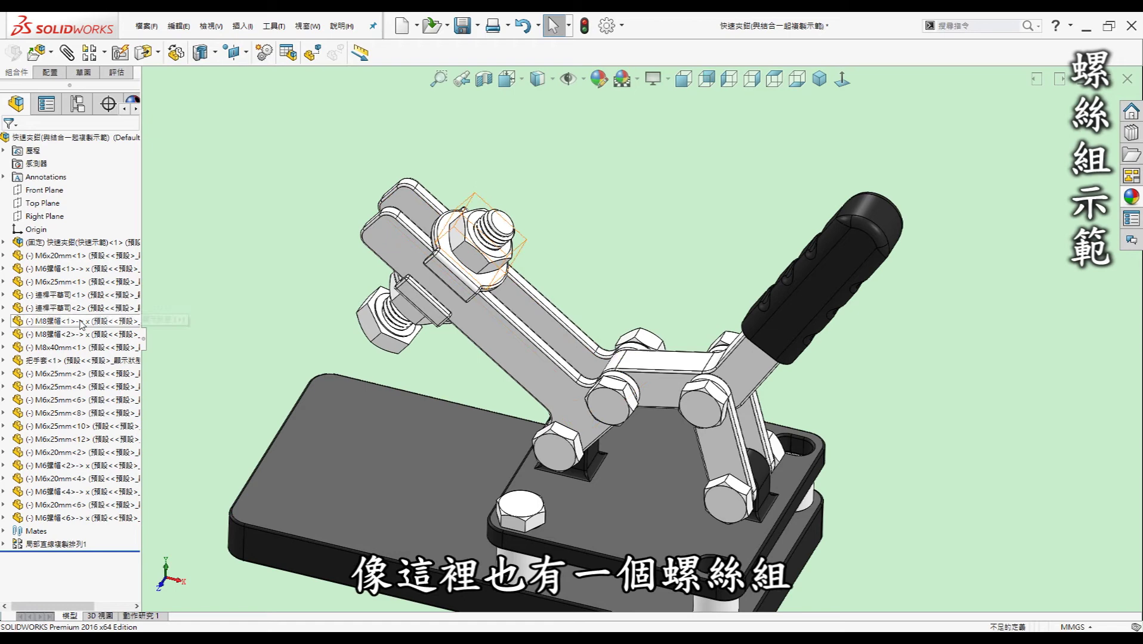
Select the arm bolt set from 連桿平華司<1> through M8x40mm<1> in the FeatureManager tree.
left_click(60, 294)
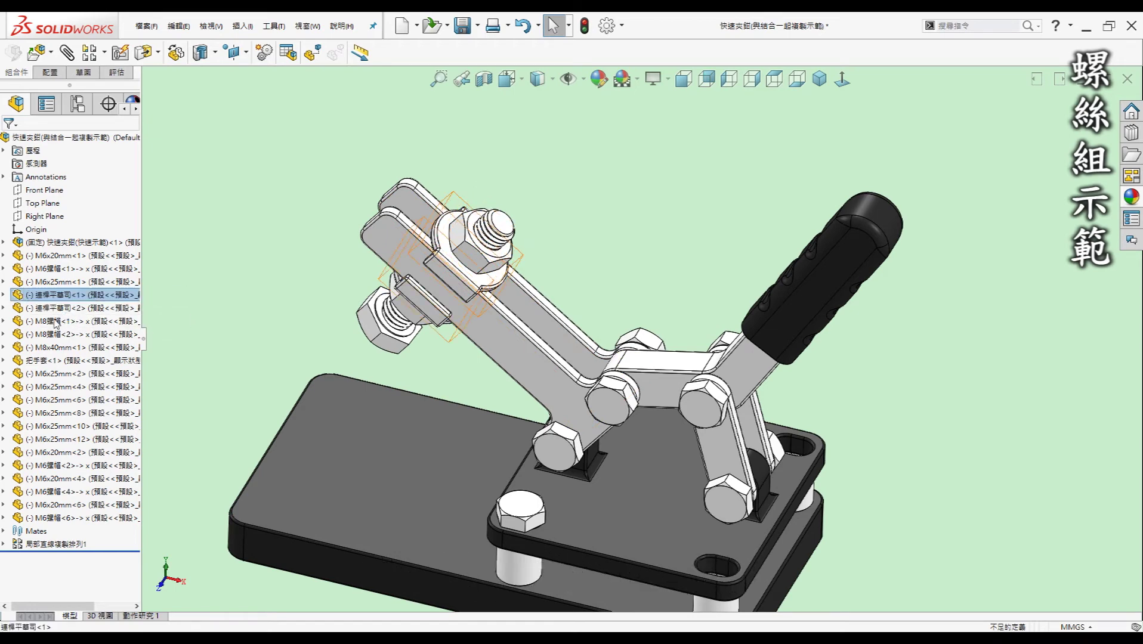
left_click(60, 348, "shift")
scroll(550, 352, "up", 3)
scroll(550, 352, "up", 3)
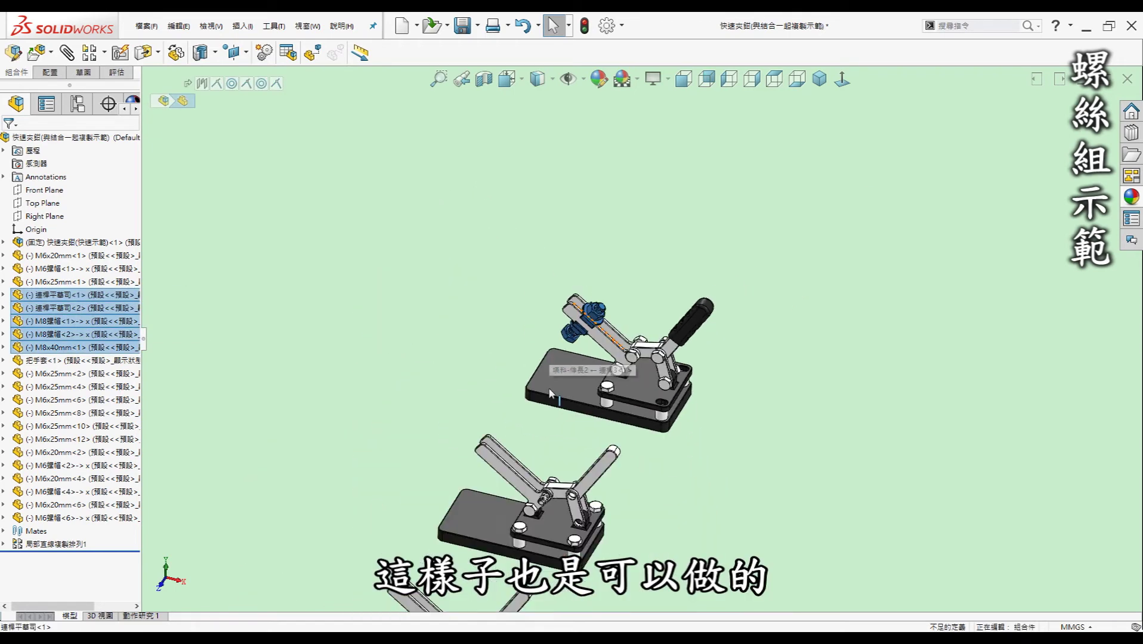
Start Copy with Mates for the arm bolt set and pick both arm faces for Width1.
left_click(51, 52)
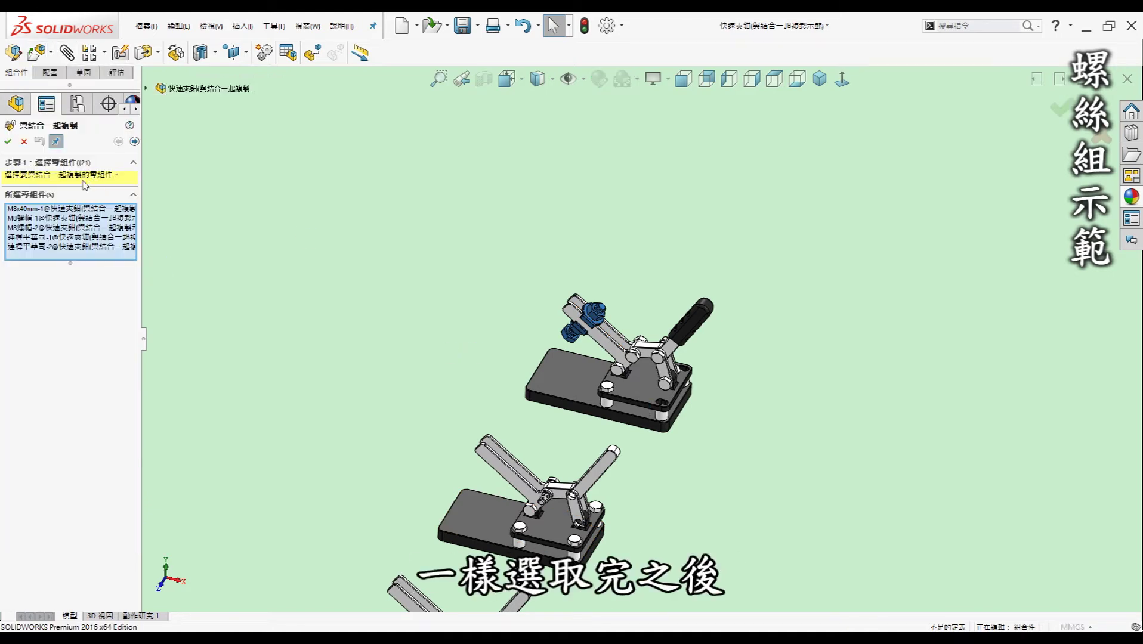
left_click(134, 142)
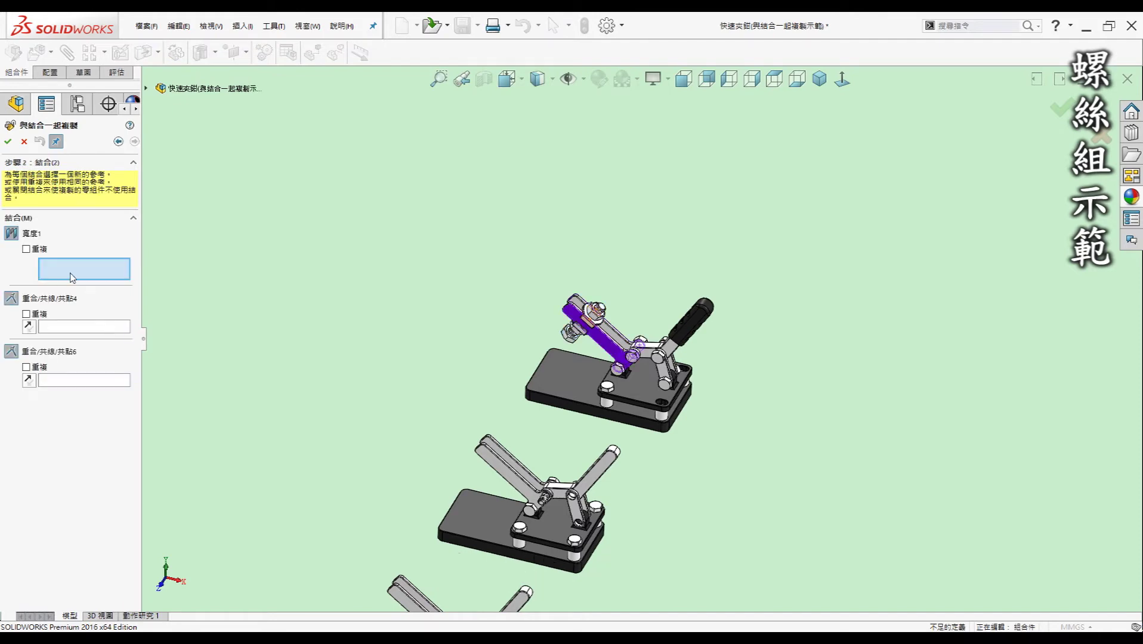
scroll(633, 365, "down", 2)
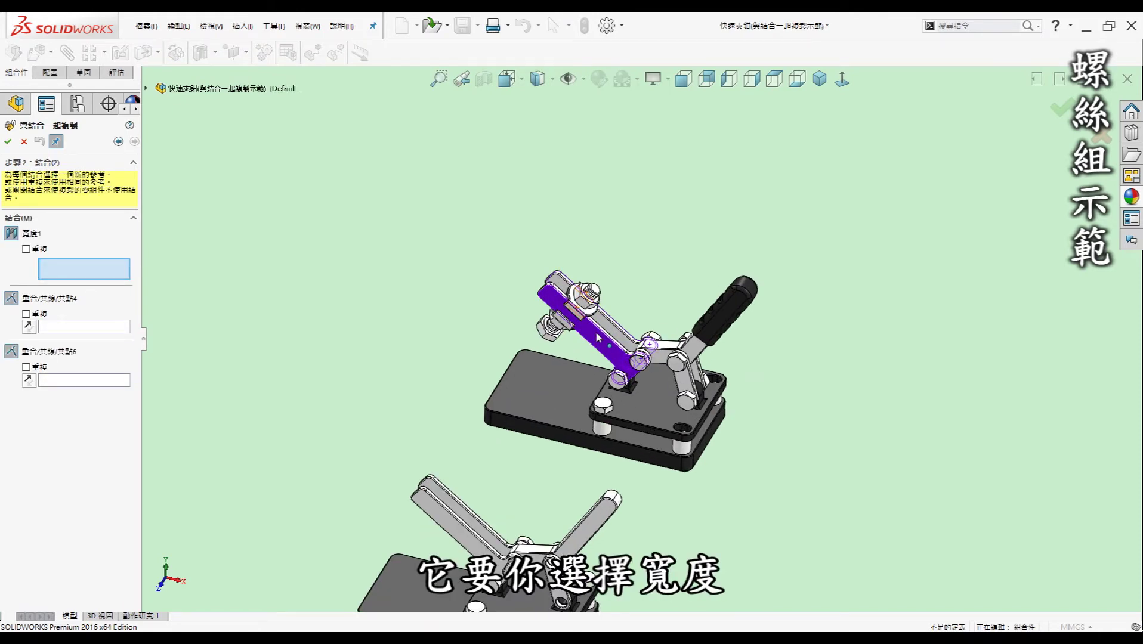
scroll(620, 361, "down", 2)
scroll(608, 358, "down", 1)
scroll(465, 525, "up", 2)
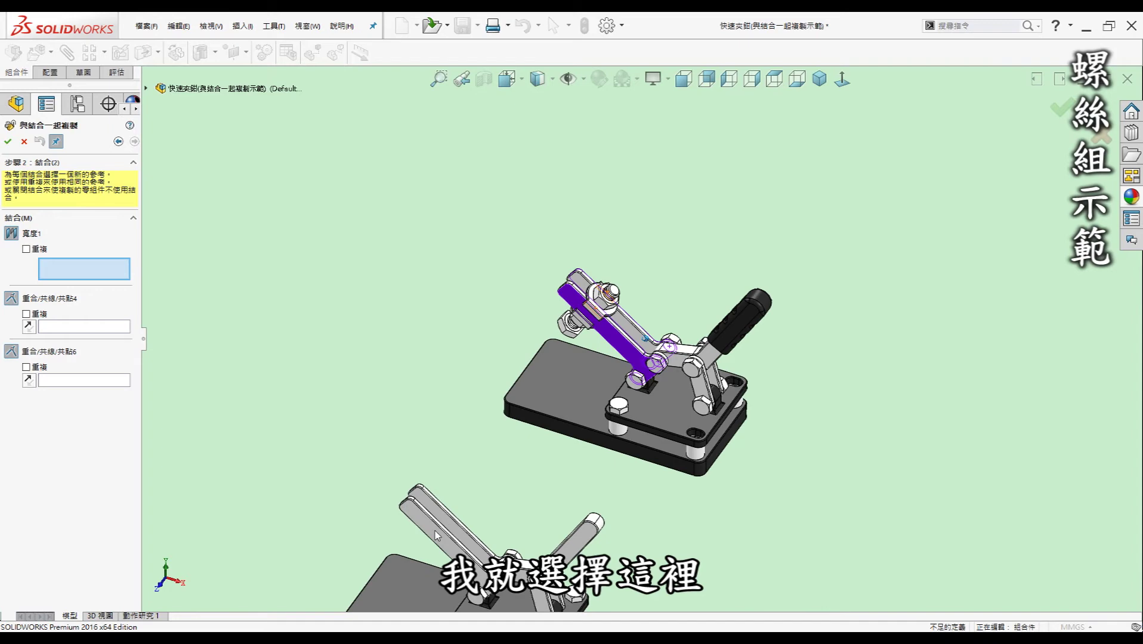
left_click(437, 535)
middle_click_drag(437, 535, 550, 420)
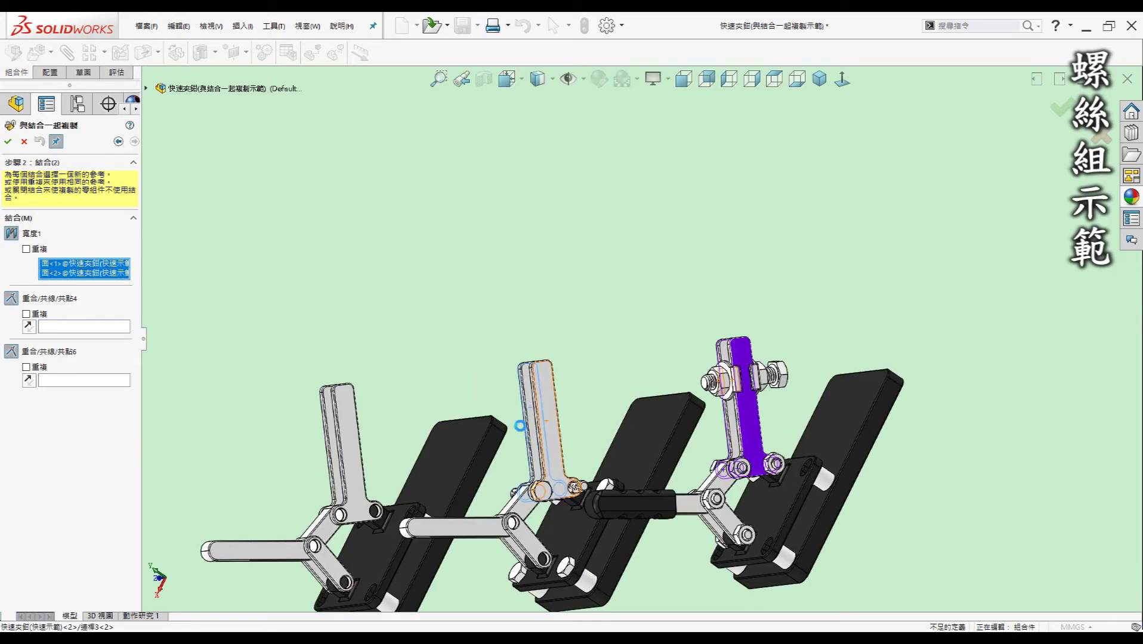
left_click(520, 426)
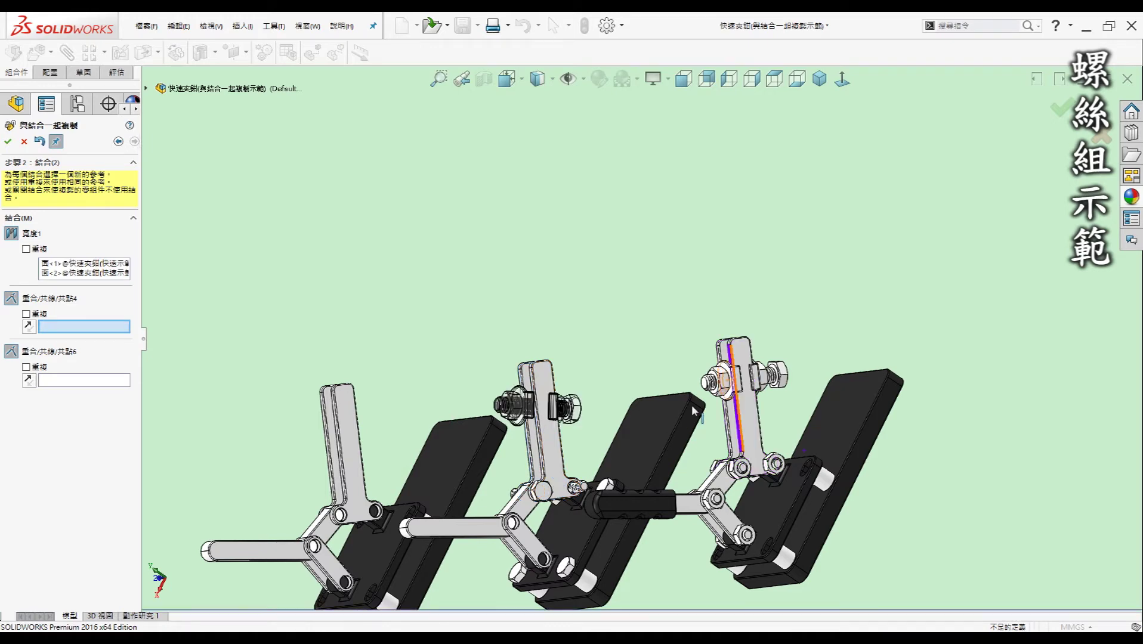
Pick the middle clamp's arm faces for the Coincident4 and Coincident6 mates.
scroll(729, 416, "down", 3)
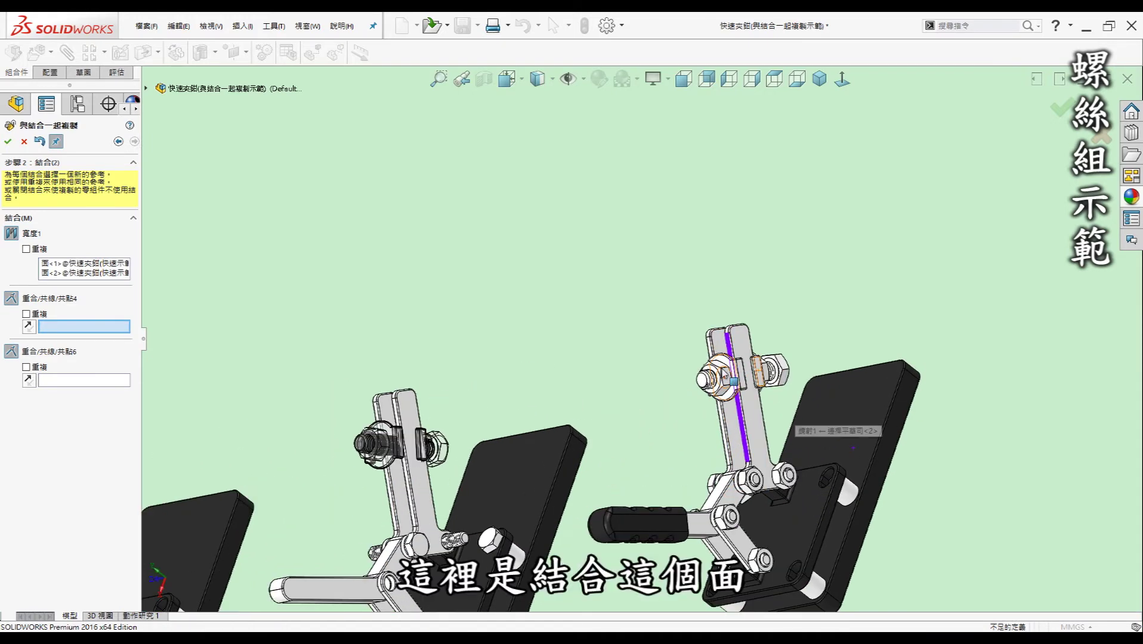
scroll(398, 459, "down", 2)
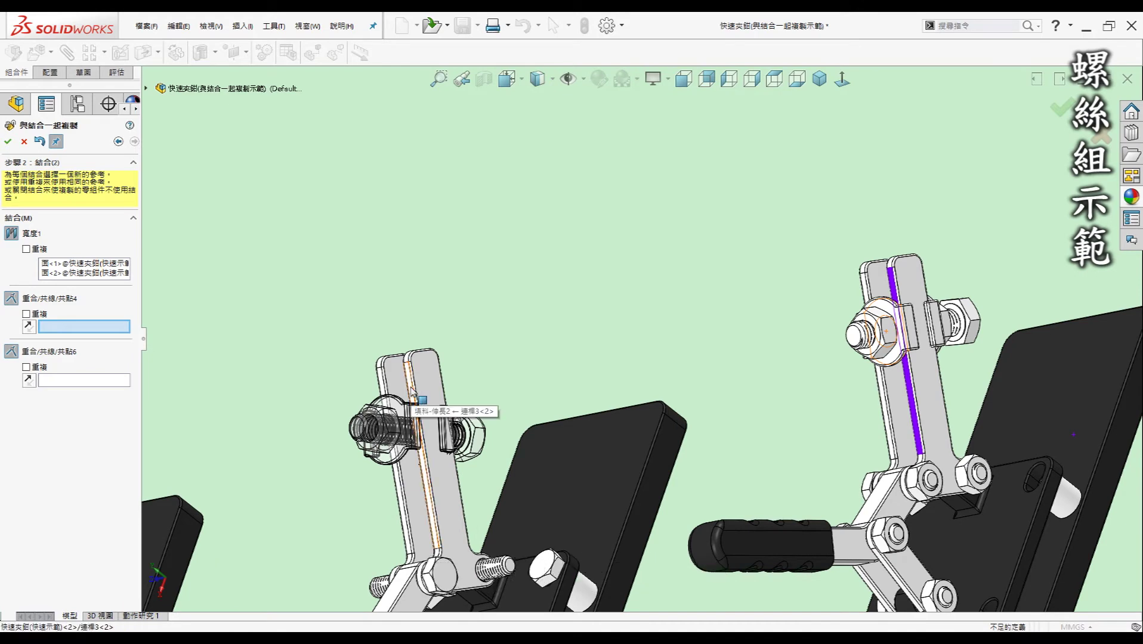
left_click(412, 391)
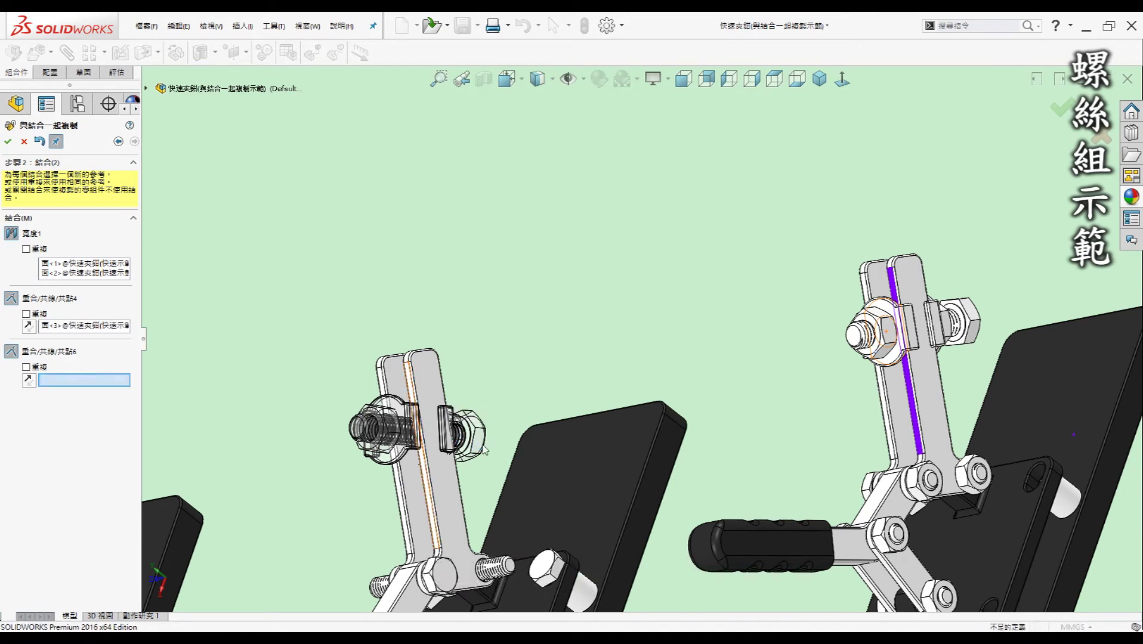
mouse_move(554, 384)
middle_mouse_down()
mouse_move(616, 361)
mouse_move(737, 273)
mouse_move(706, 336)
middle_mouse_up()
scroll(706, 336, "down", 3)
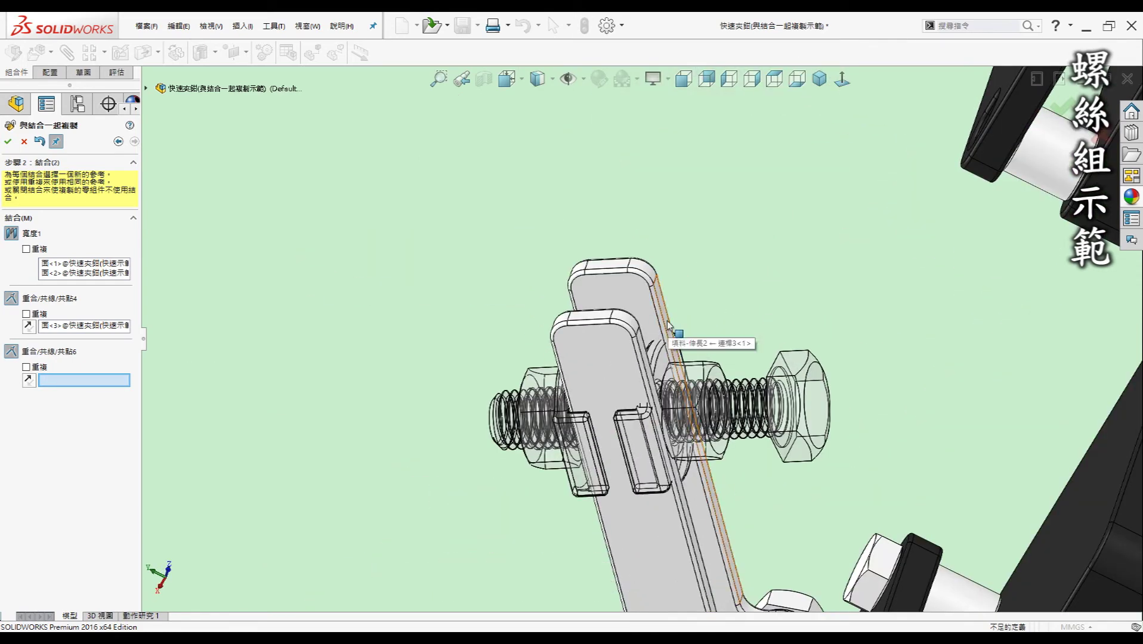
left_click(667, 322)
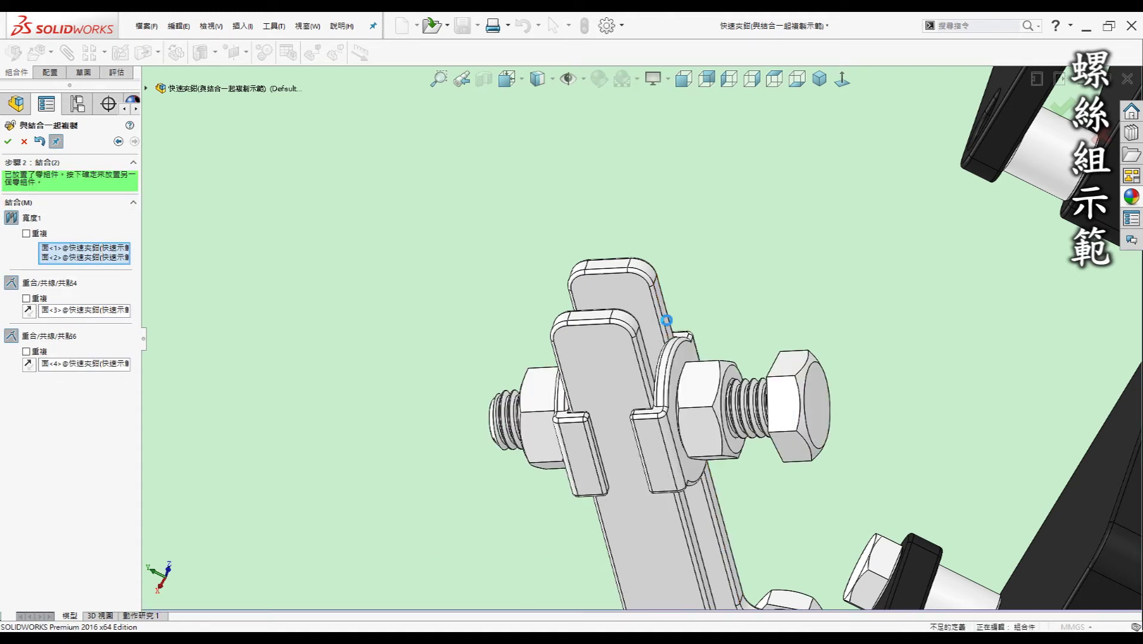
Place the M8x40mm arm bolt-set copy, review all three clamps, and save the assembly.
key("Return")
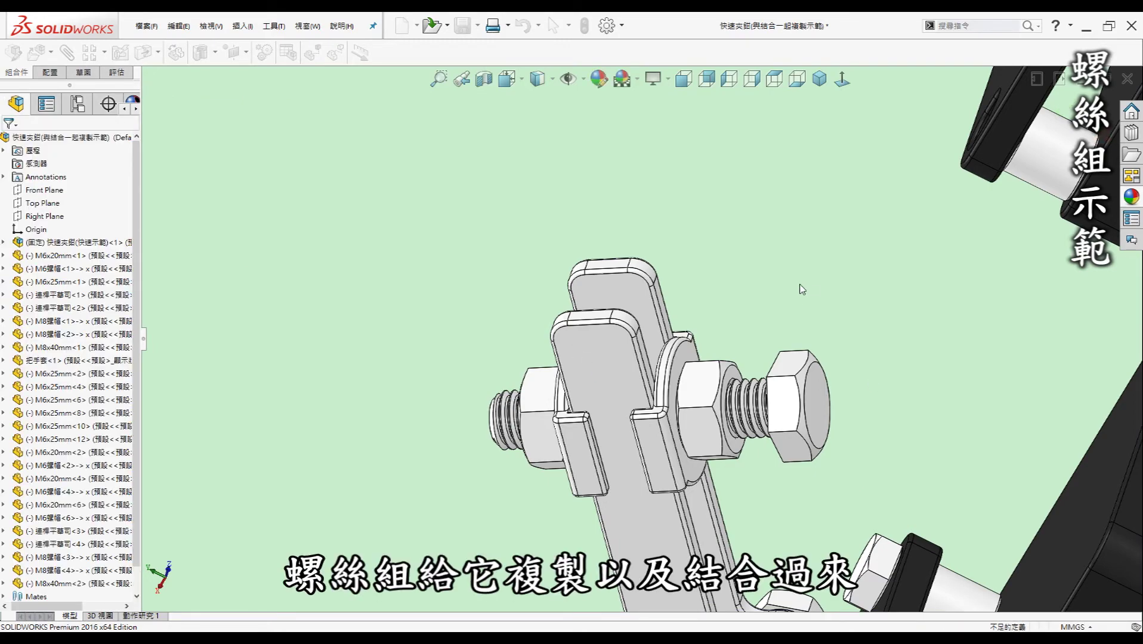
scroll(799, 292, "up", 1)
scroll(798, 292, "up", 1)
scroll(794, 370, "up", 1)
middle_click_drag(795, 370, 689, 340)
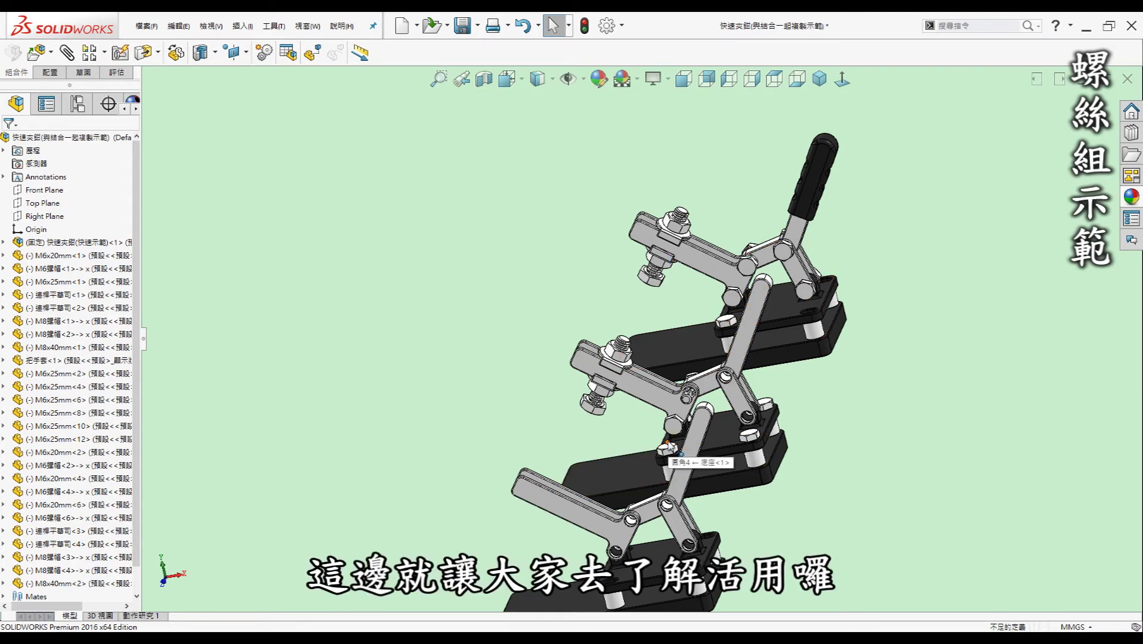
key("ctrl+s")
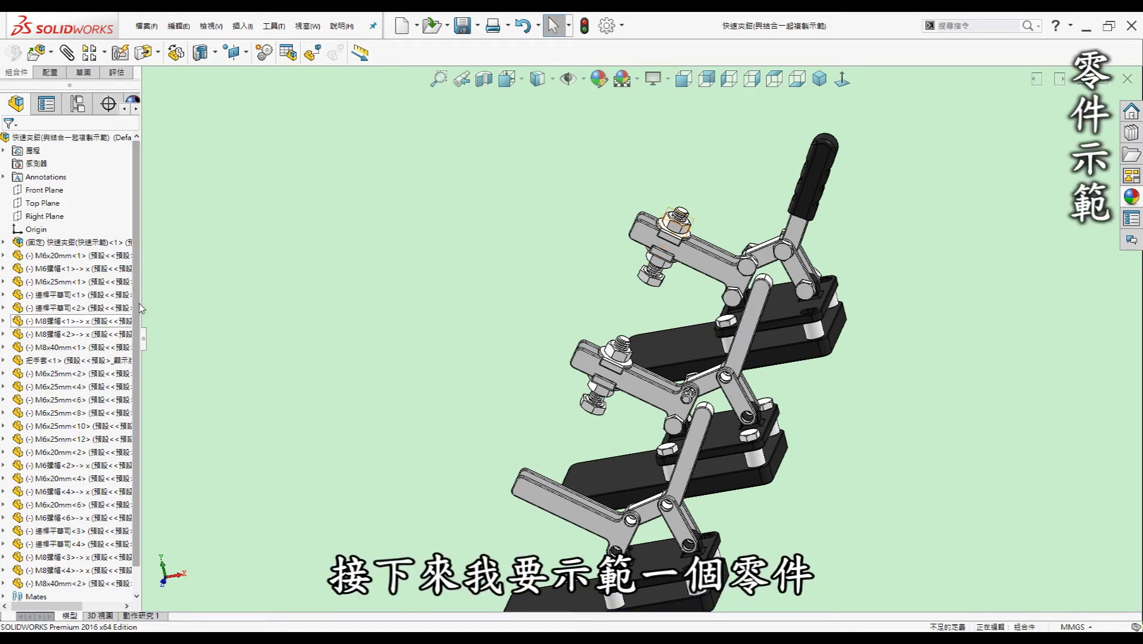
Select handle grip 把手套<1> and start Copy with Mates on it.
left_click(93, 356)
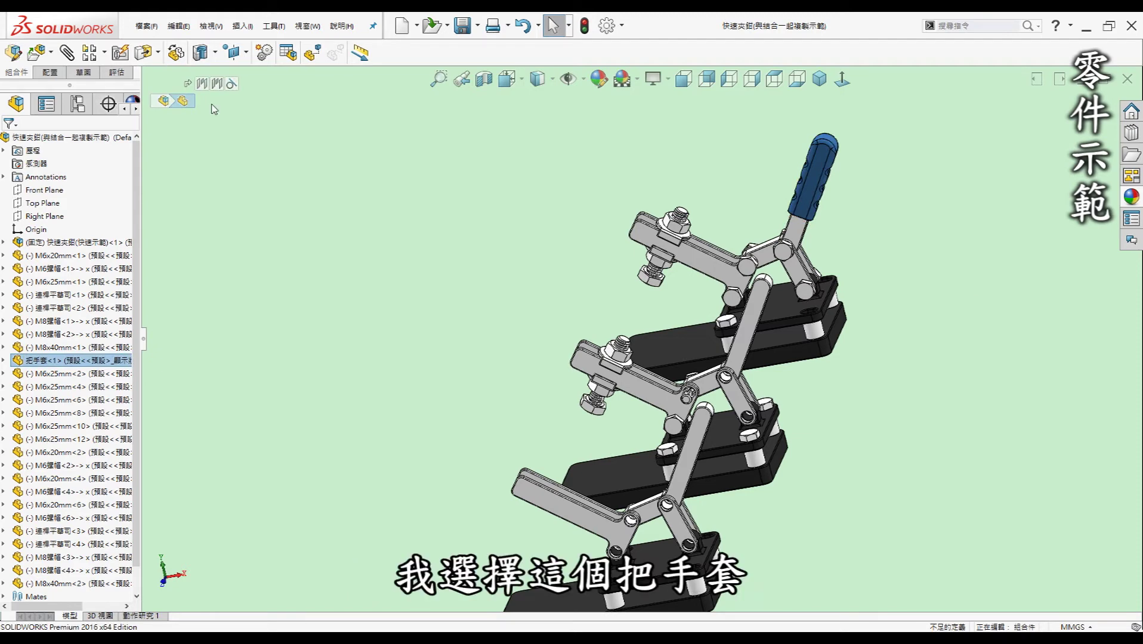
left_click(51, 53)
left_click(72, 116)
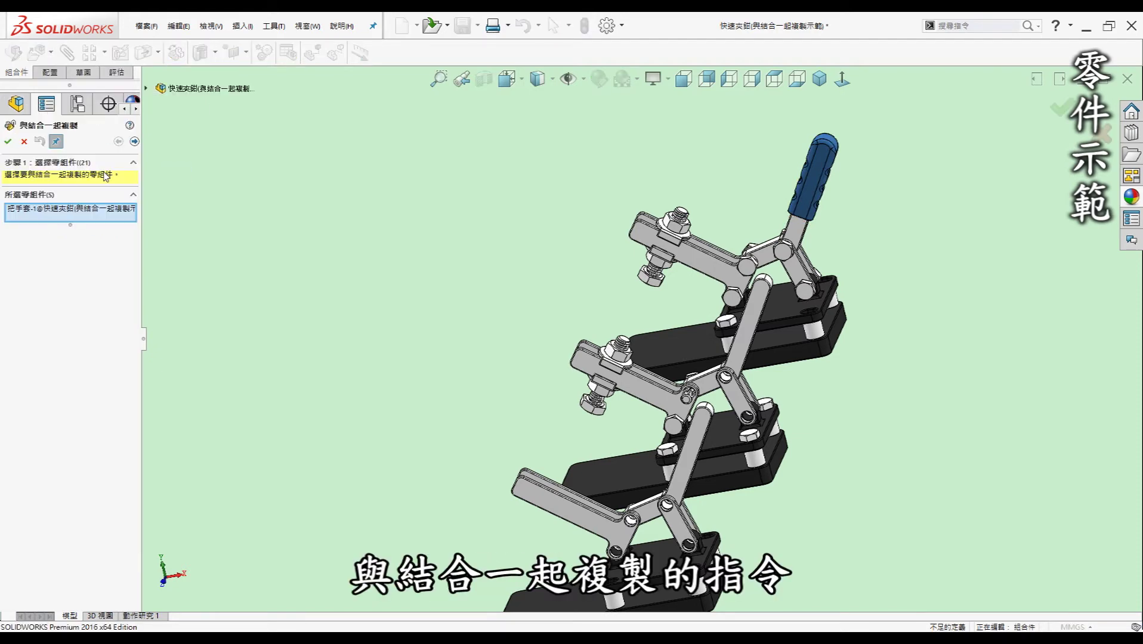
left_click(135, 142)
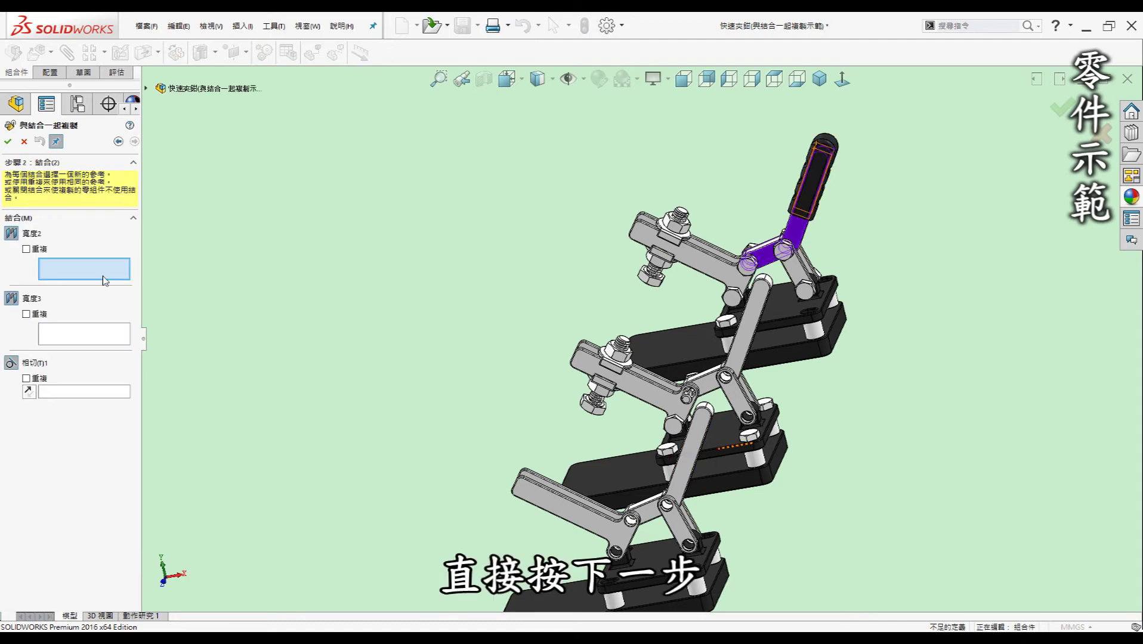
scroll(762, 306, "down", 3)
scroll(759, 302, "down", 3)
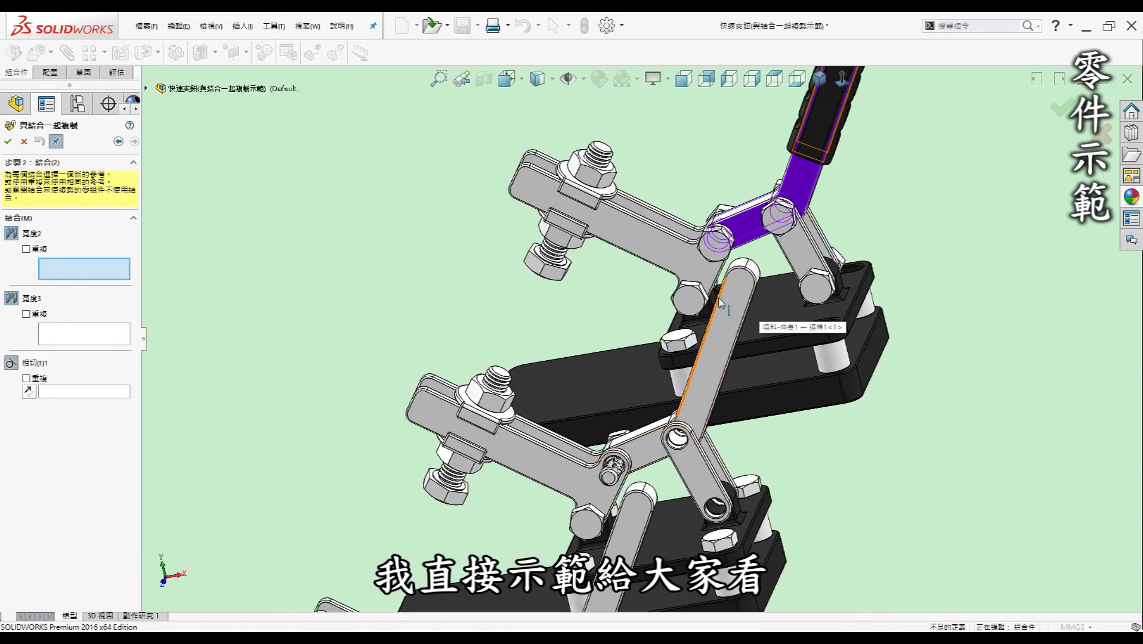
Pick new 寬度2 and 寬度3 faces on the middle clamp and place the grip copy.
left_click(727, 306)
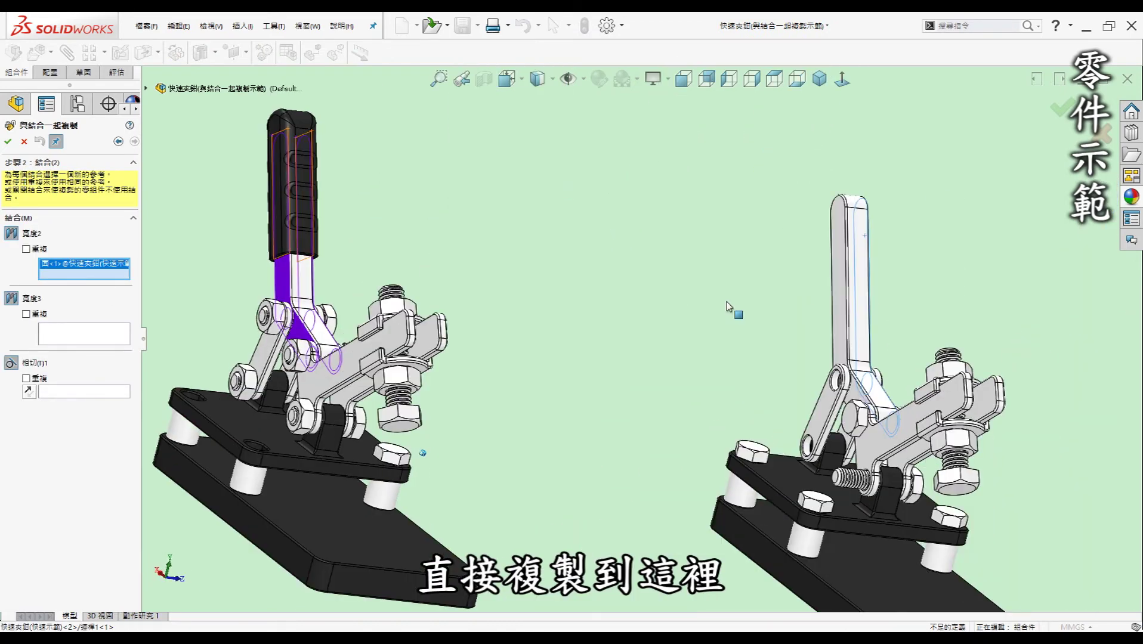
left_click(806, 307)
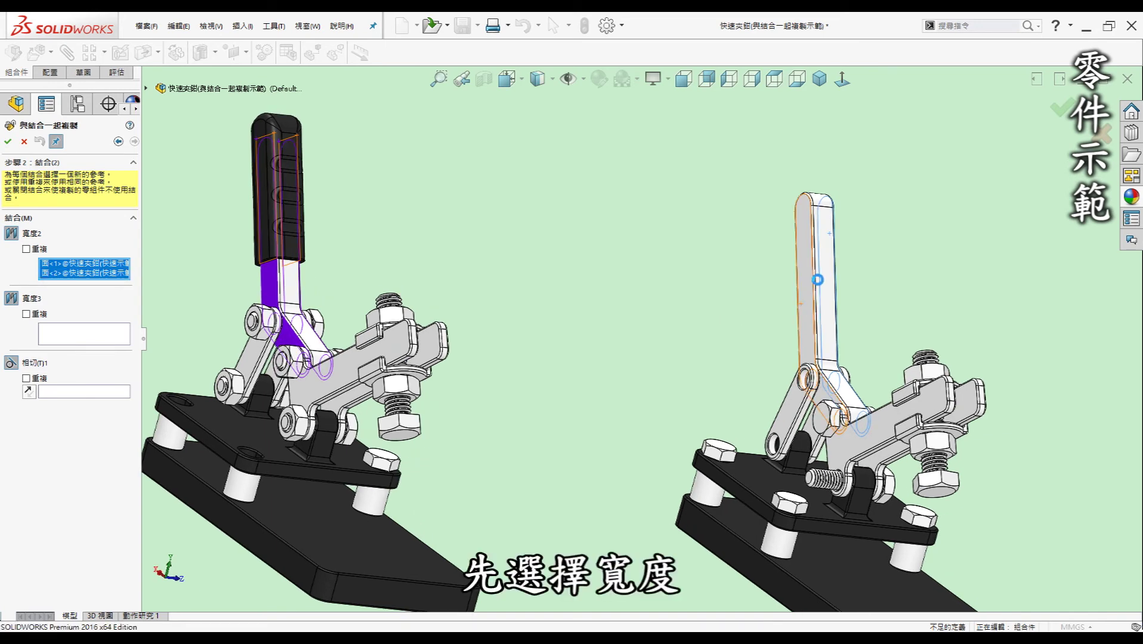
mouse_move(817, 280)
middle_mouse_down()
mouse_move(475, 355)
mouse_move(697, 403)
middle_mouse_up()
left_click(798, 279)
left_click(473, 355)
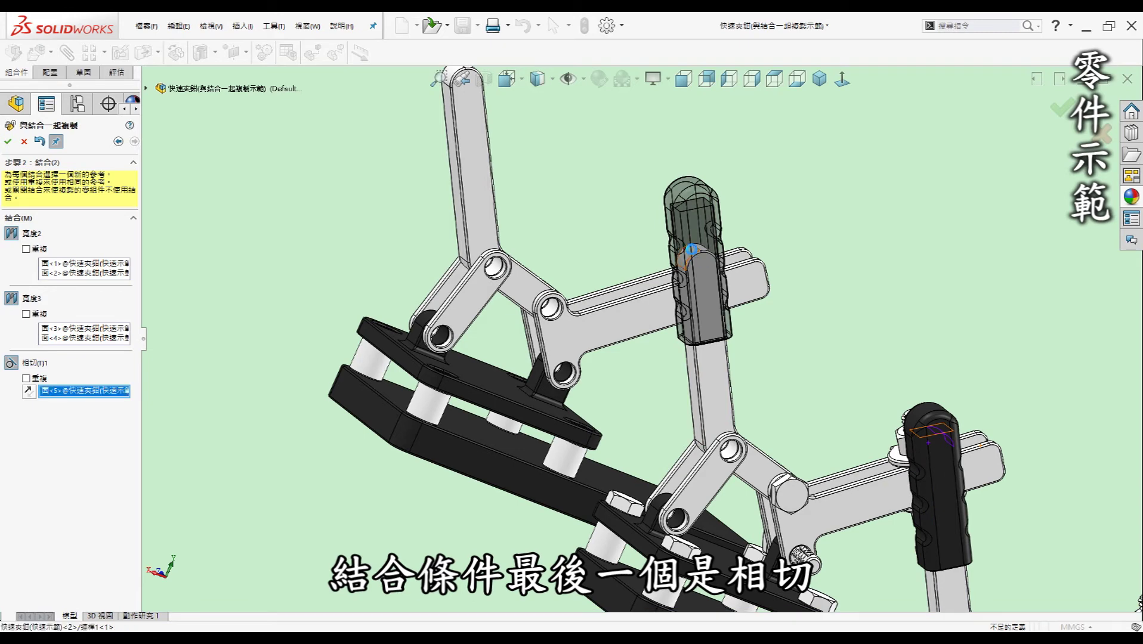
key("Return")
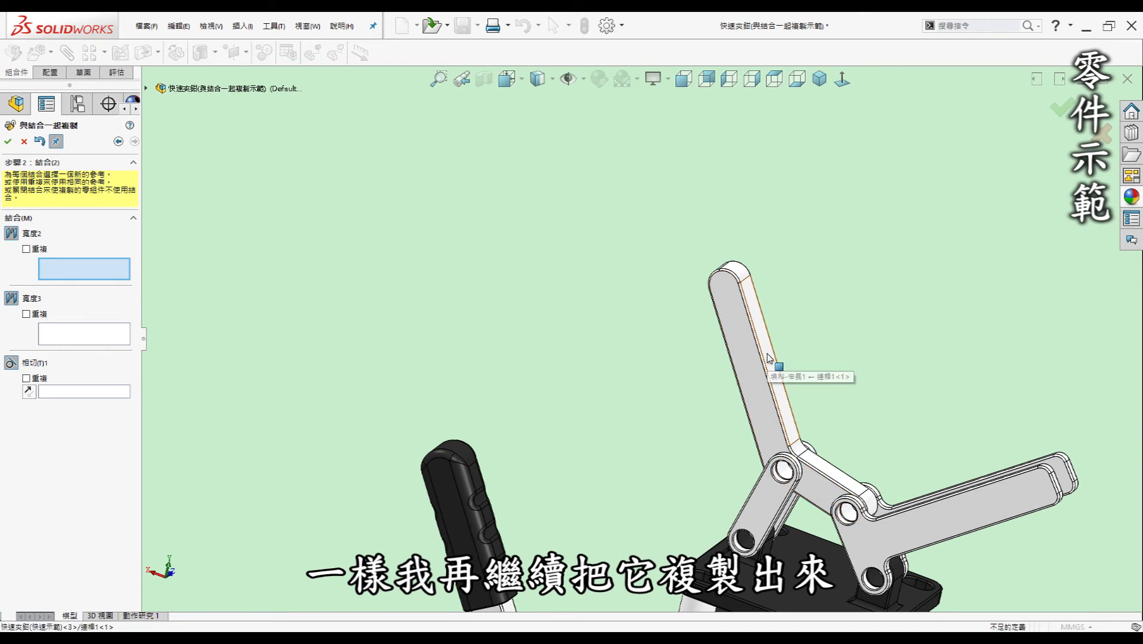
Pick 寬度2, 寬度3 and 相切1 faces on the last clamp, place the grip, and close Copy with Mates.
left_click(766, 360)
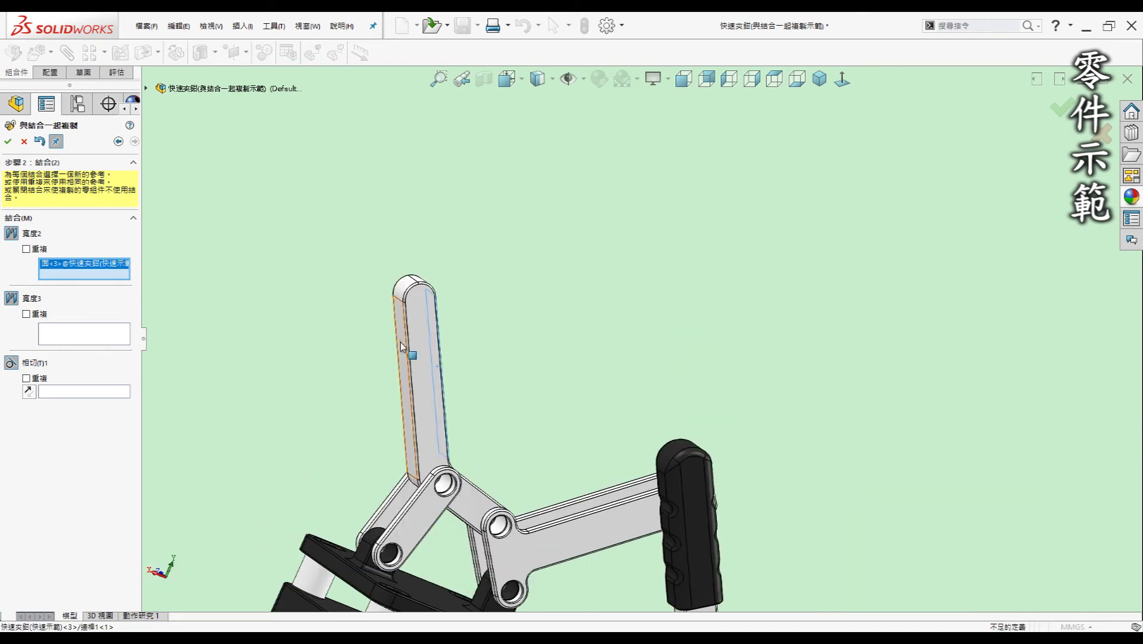
left_click(402, 345)
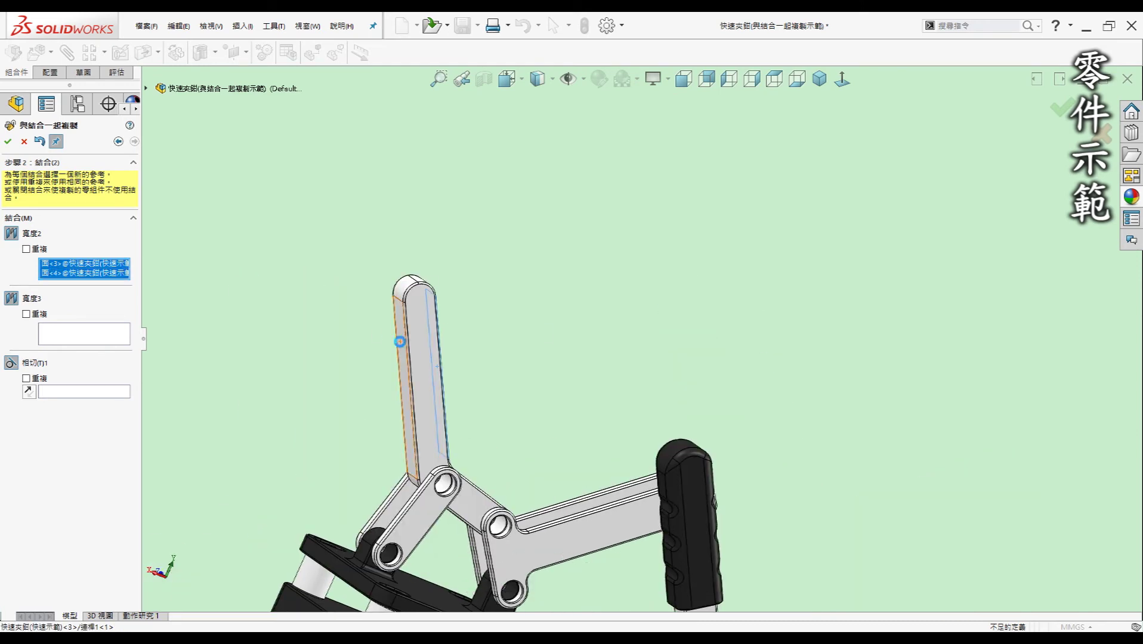
left_click(434, 392)
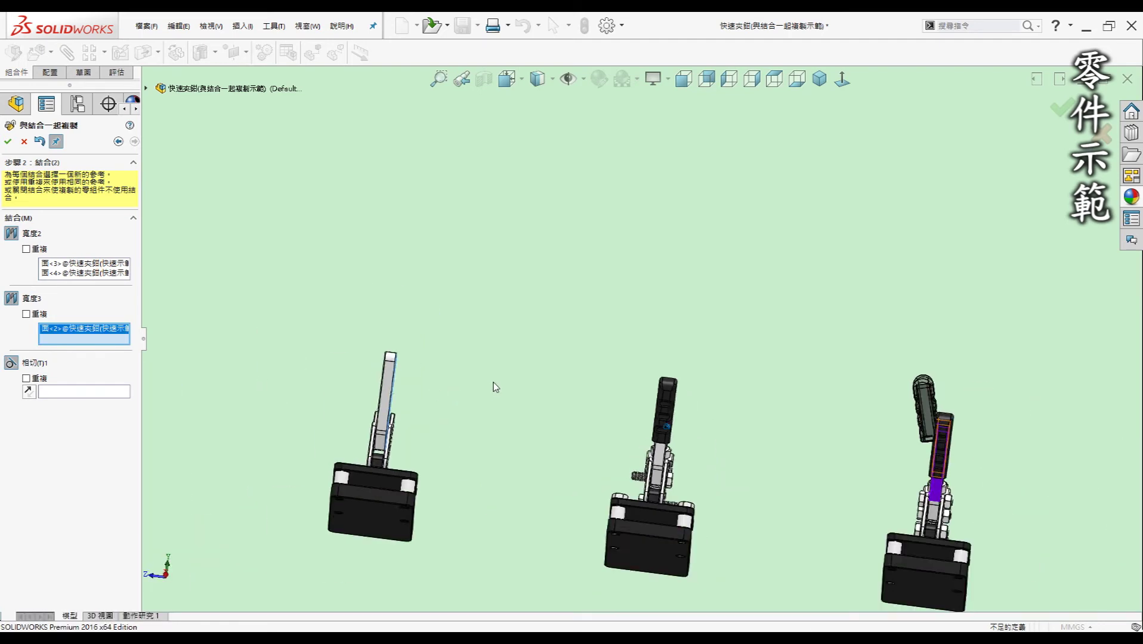
scroll(439, 387, "down", 3)
scroll(420, 348, "down", 2)
left_click(420, 344)
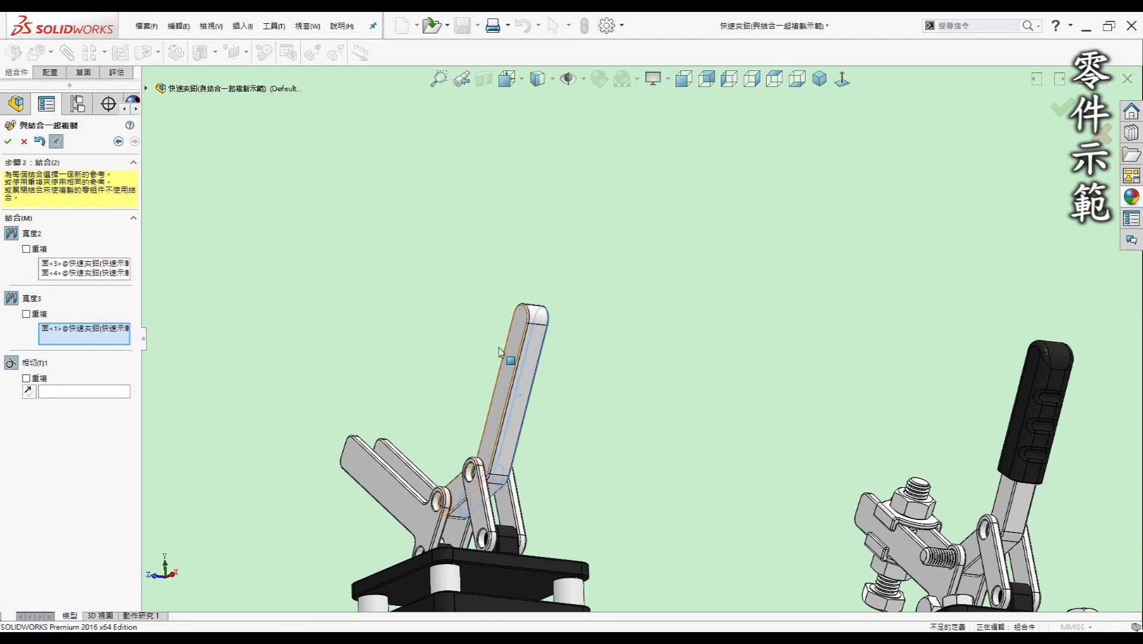
left_click(539, 317)
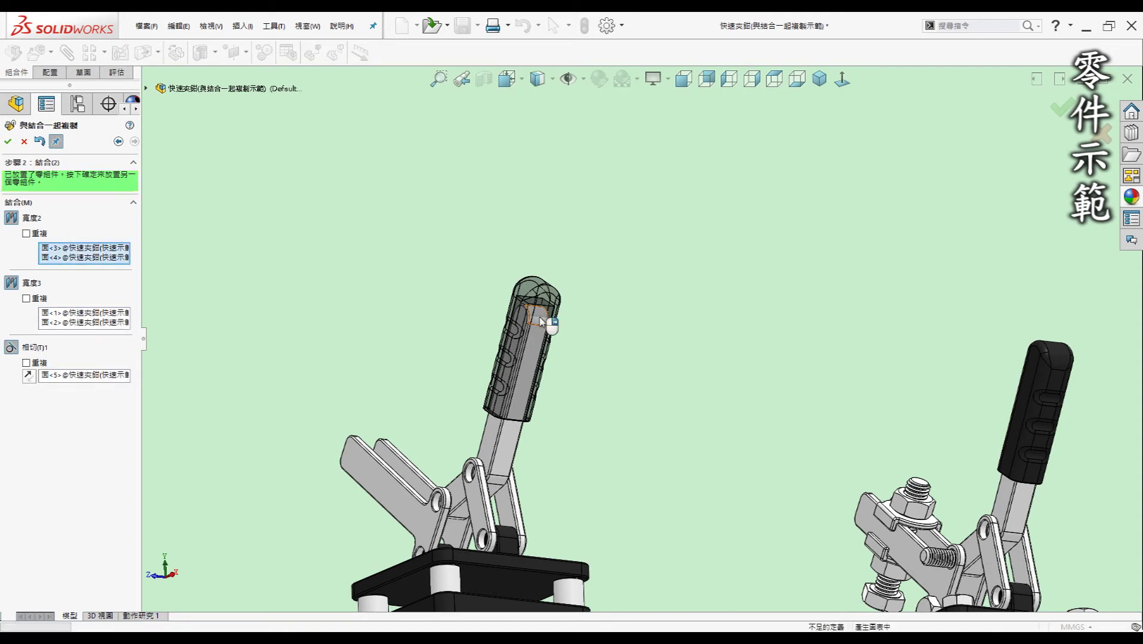
key("Return")
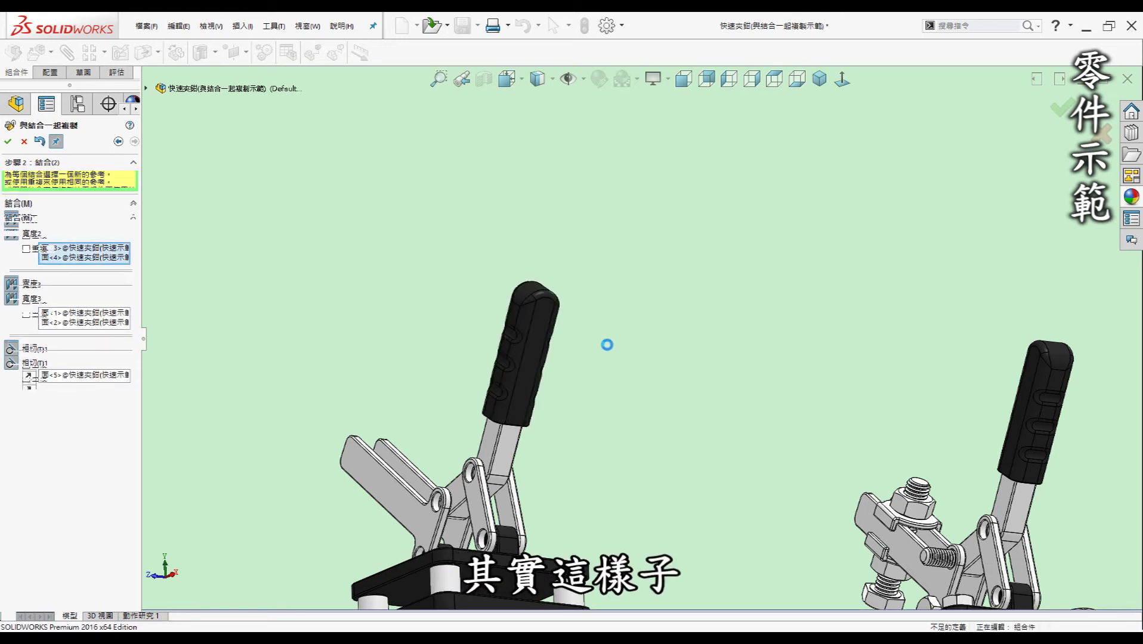
key("Escape")
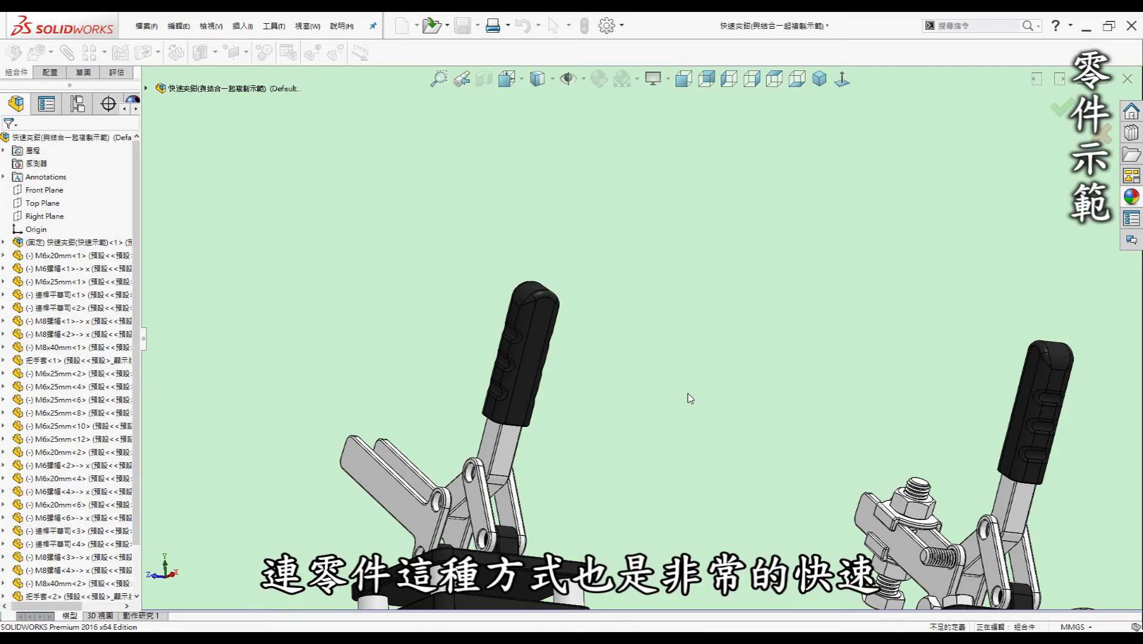
scroll(686, 391, "up", 3)
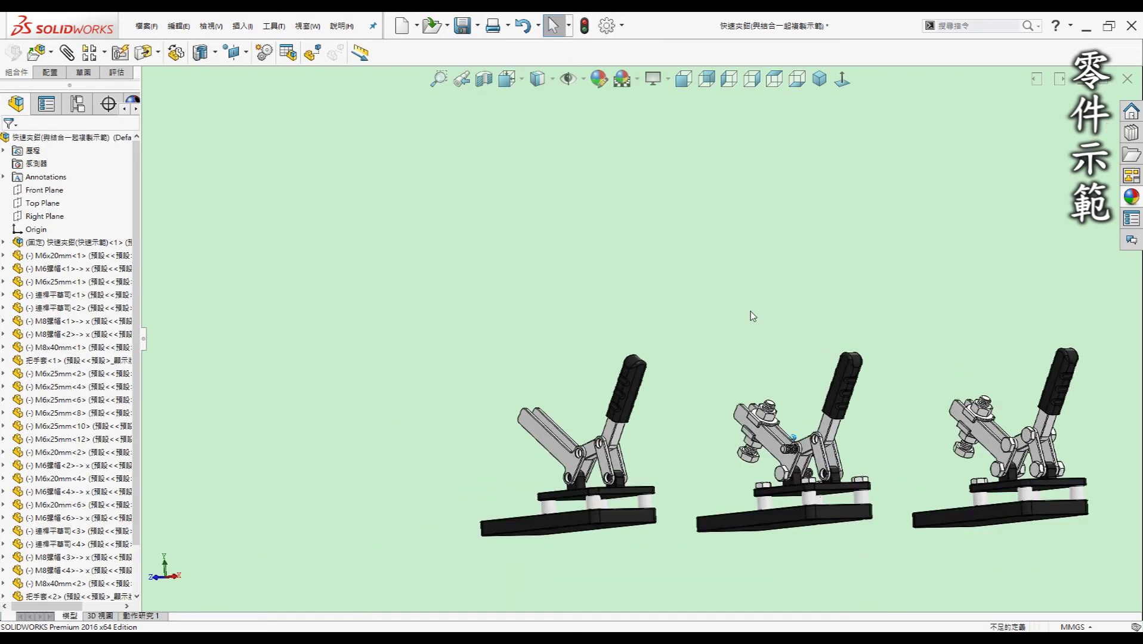
middle_click_drag(751, 316, 961, 341)
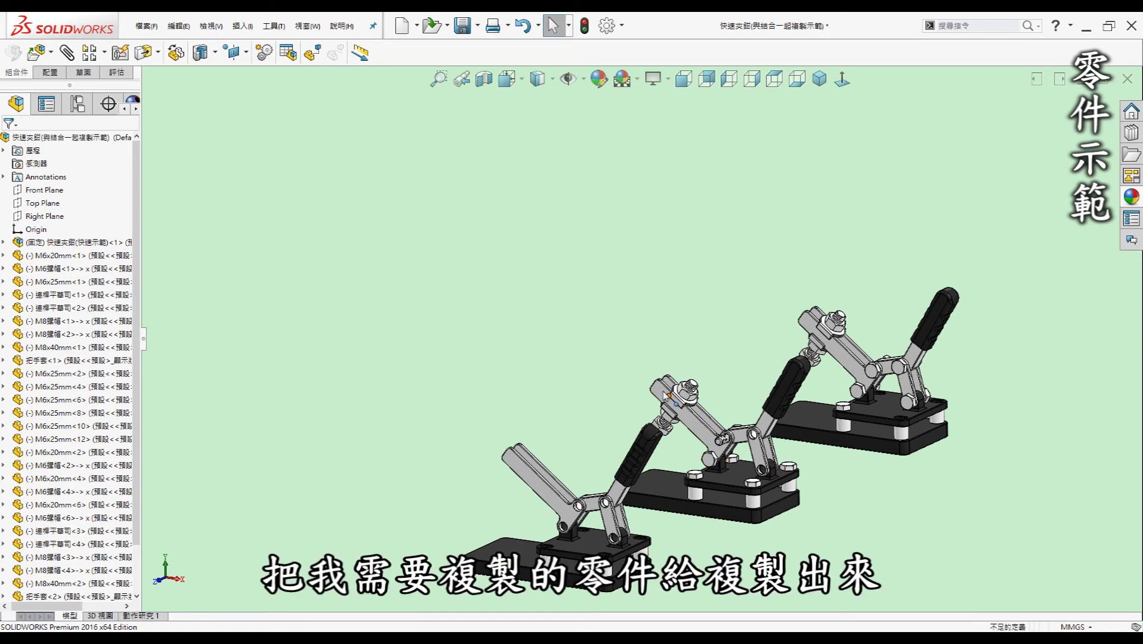
scroll(673, 449, "down", 3)
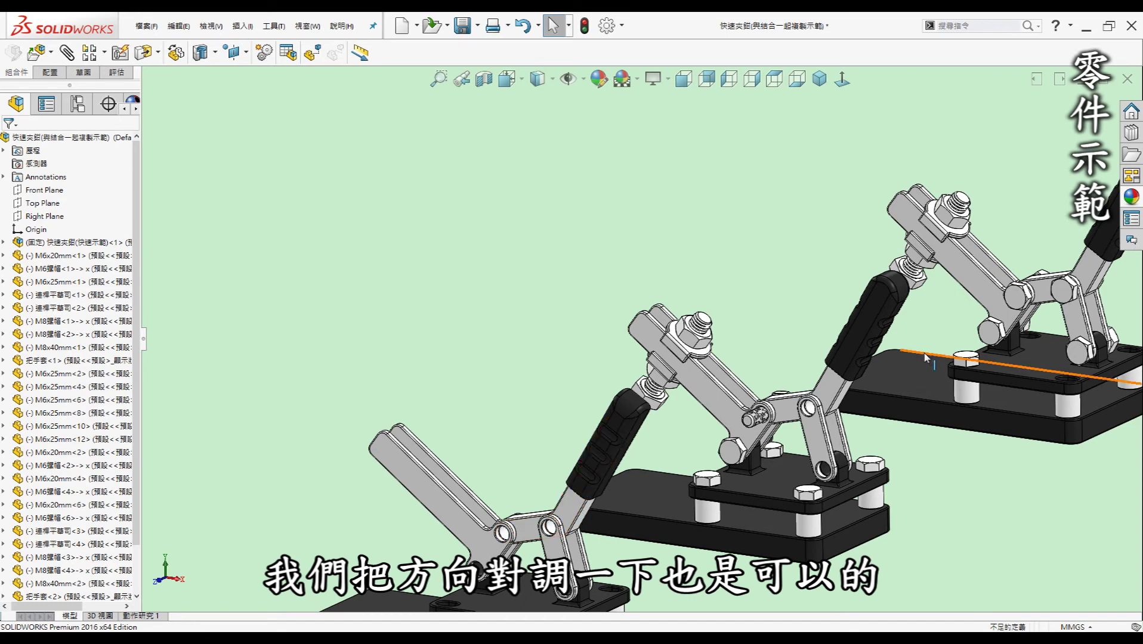
scroll(924, 358, "up", 3)
middle_click_drag(926, 350, 784, 266)
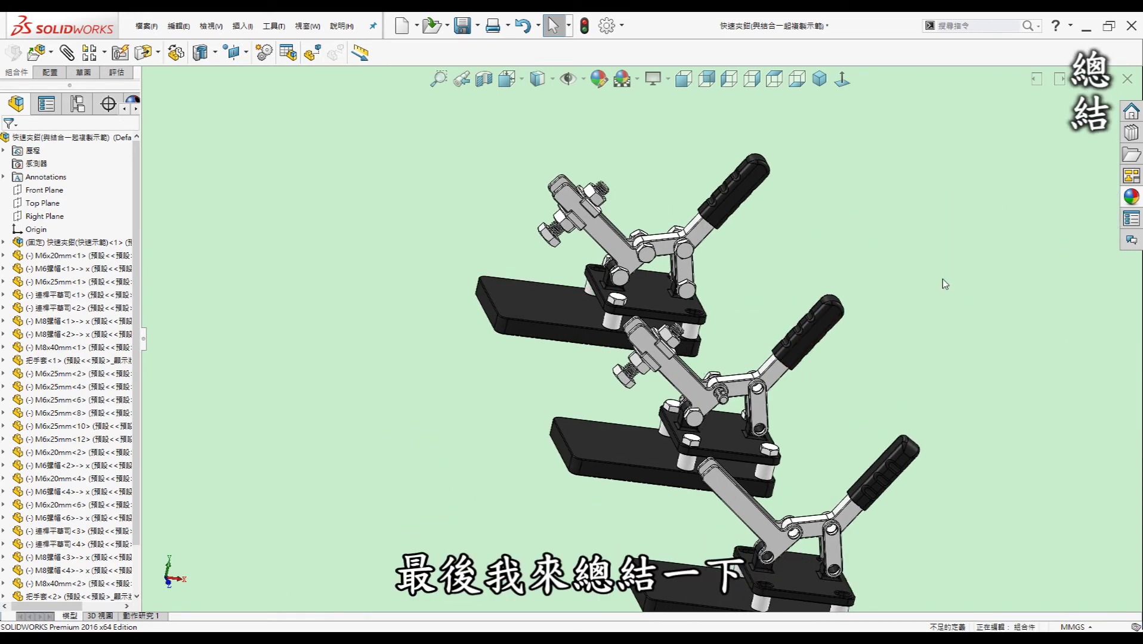
middle_click_drag(855, 253, 813, 420)
scroll(813, 421, "down", 2)
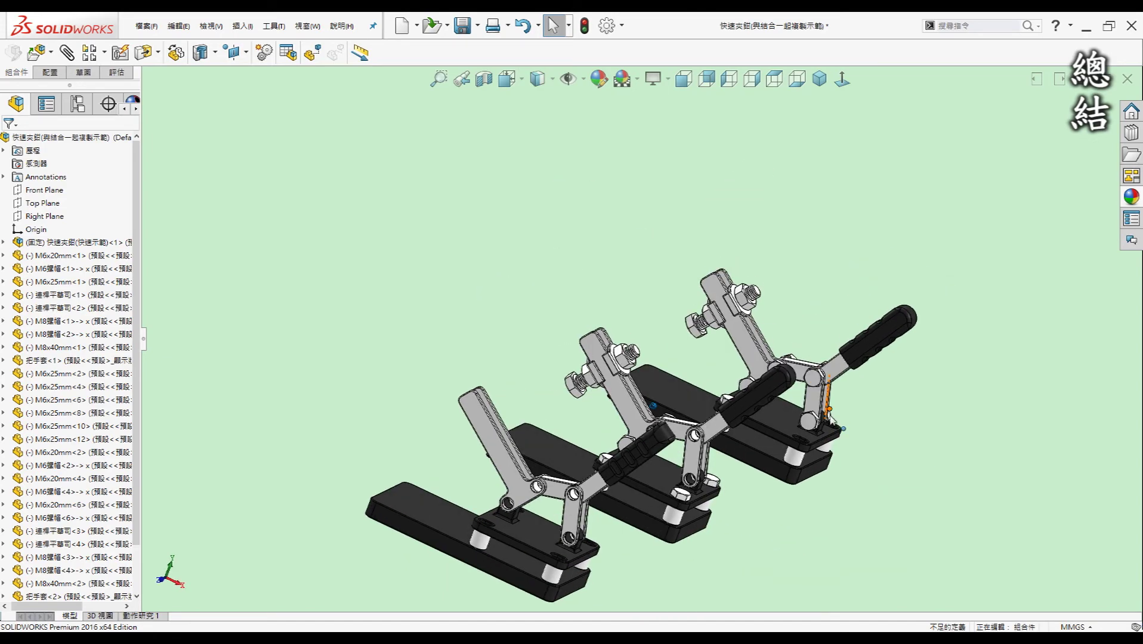
scroll(813, 421, "down", 3)
scroll(813, 420, "down", 2)
scroll(738, 371, "down", 2)
scroll(737, 370, "down", 2)
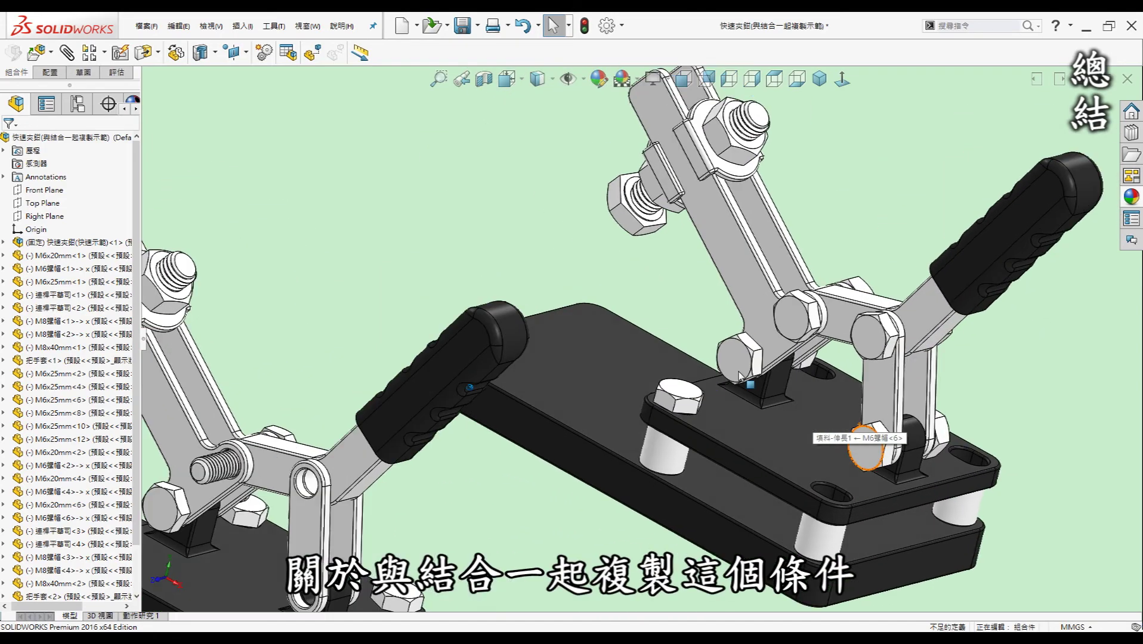
scroll(737, 370, "down", 2)
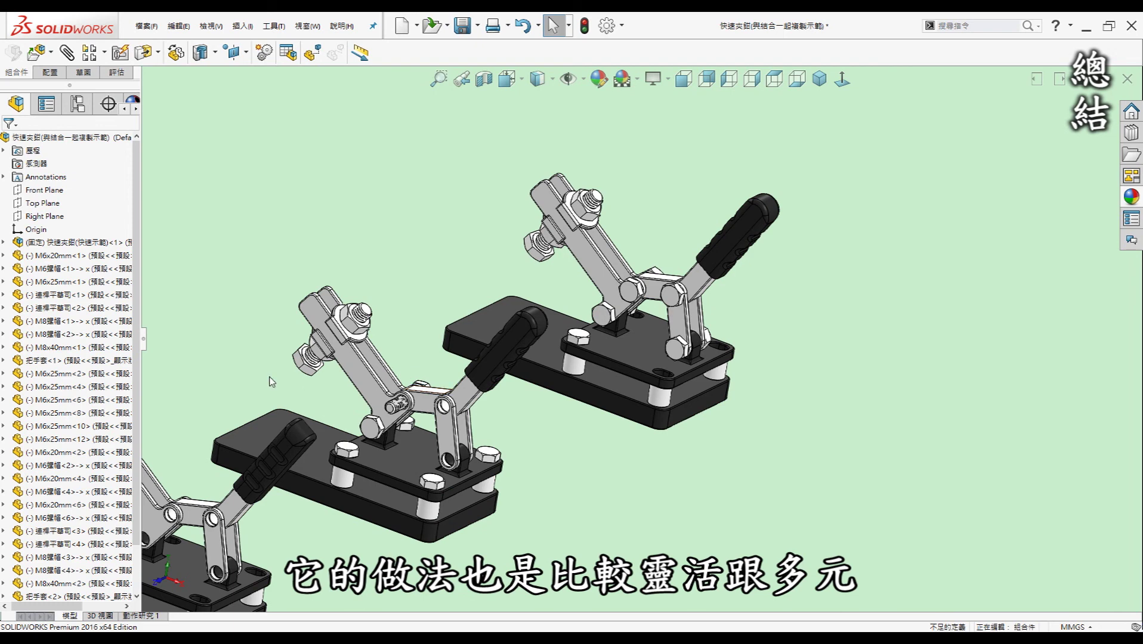
scroll(662, 441, "up", 2)
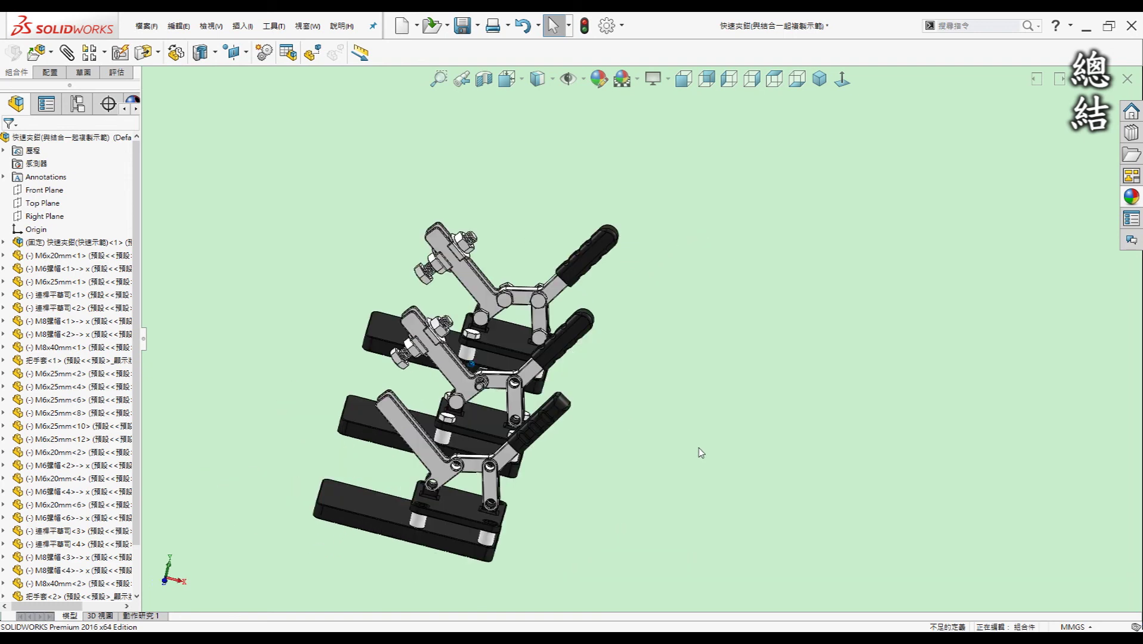
middle_click_drag(278, 379, 216, 381)
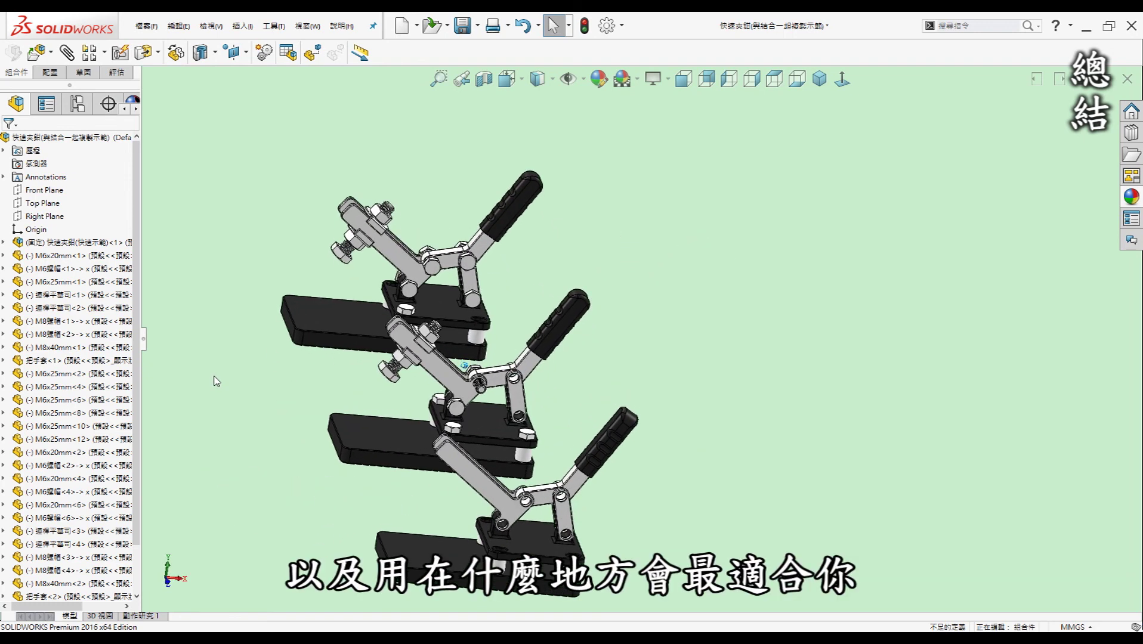